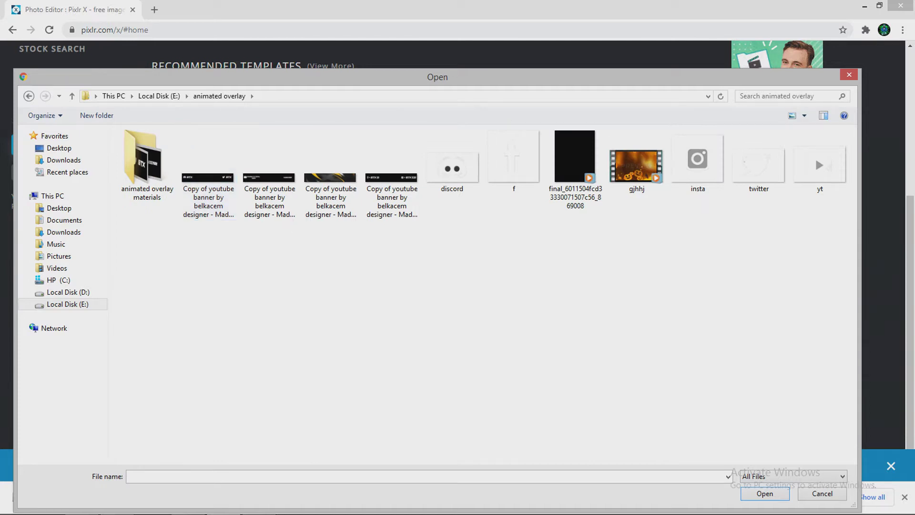
Step: Open the black banner image with yellow stripes from the animated overlay materials folder as a new document
{"action": "left_click", "coordinate": [29, 96]}
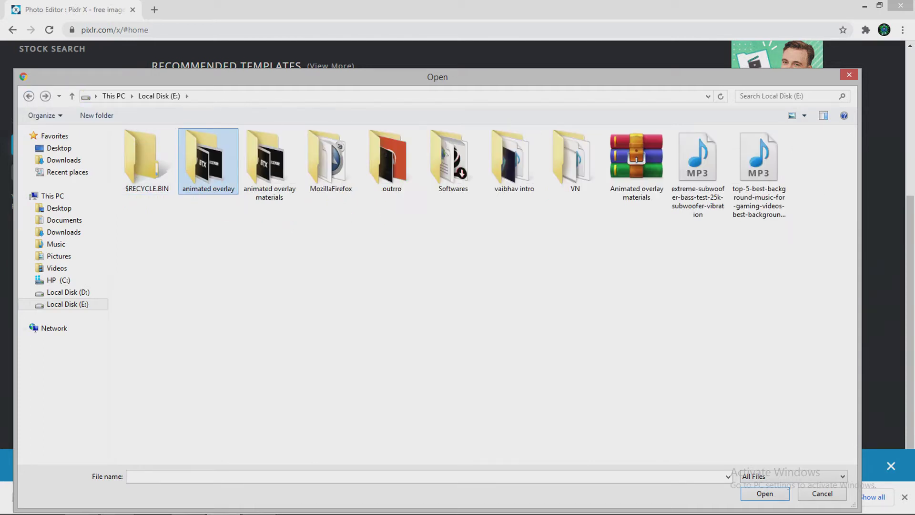
{"action": "double_click", "coordinate": [269, 162]}
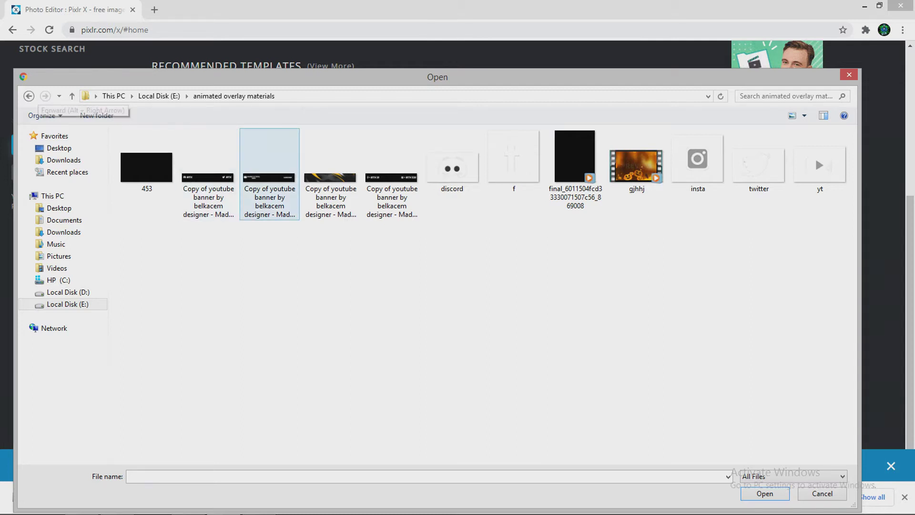
{"action": "double_click", "coordinate": [392, 181]}
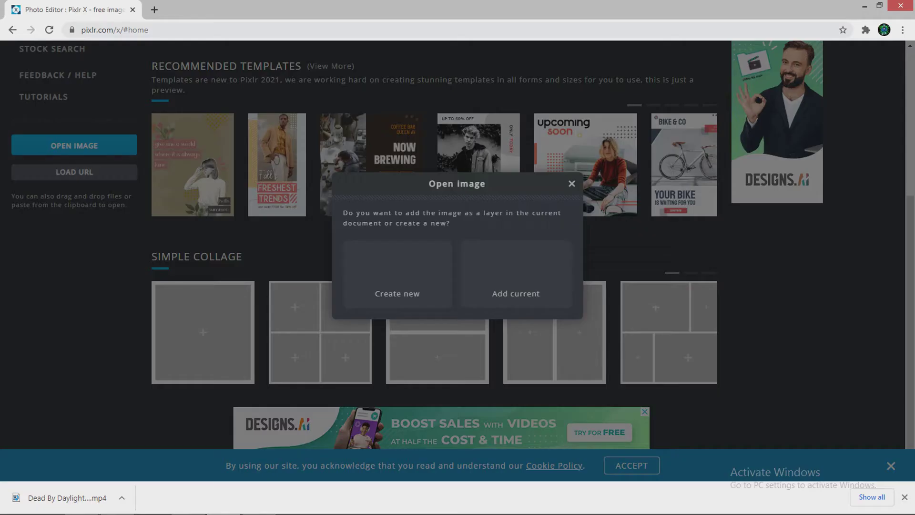
{"action": "left_click", "coordinate": [397, 273]}
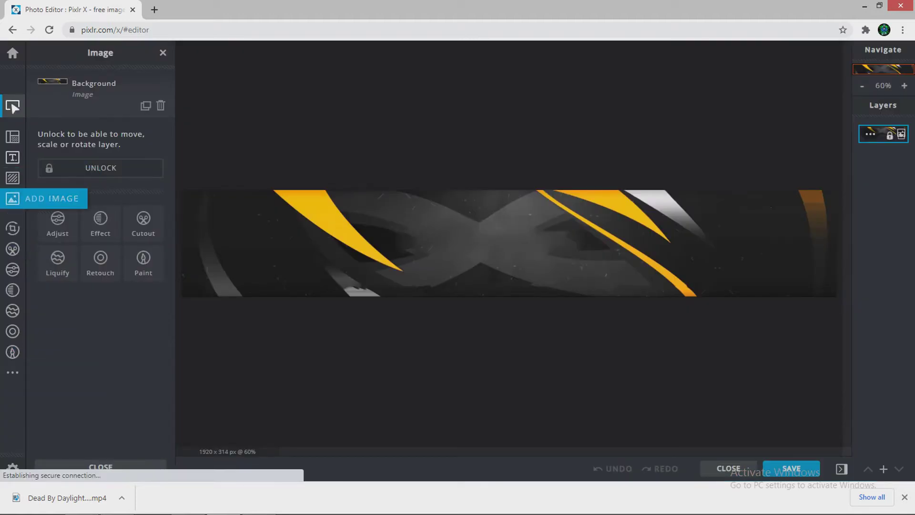
Step: Add the 453 image as a layer in the current document and lower it so the banner's upper strip stays uncovered
{"action": "left_click", "coordinate": [12, 198]}
{"action": "left_click", "coordinate": [100, 120]}
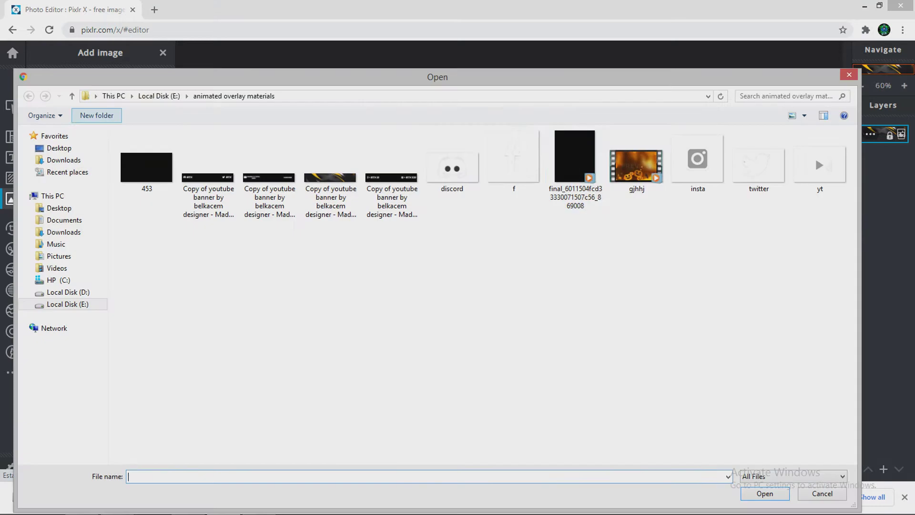
{"action": "double_click", "coordinate": [147, 168]}
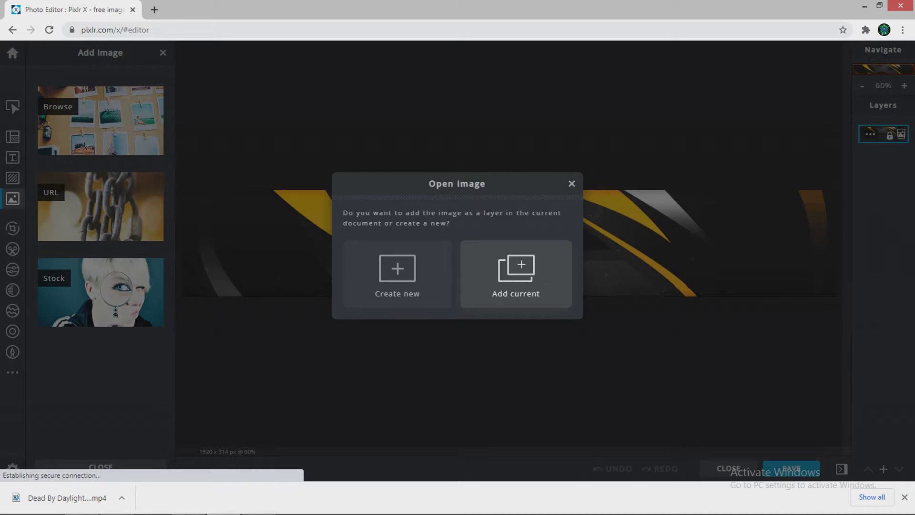
{"action": "left_click", "coordinate": [516, 274]}
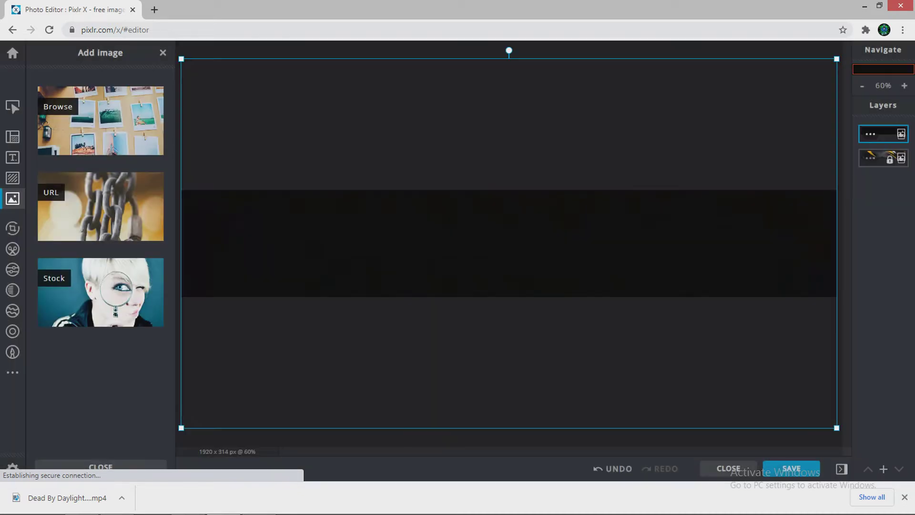
{"action": "left_click_drag", "start_coordinate": [508, 243], "coordinate": [509, 395]}
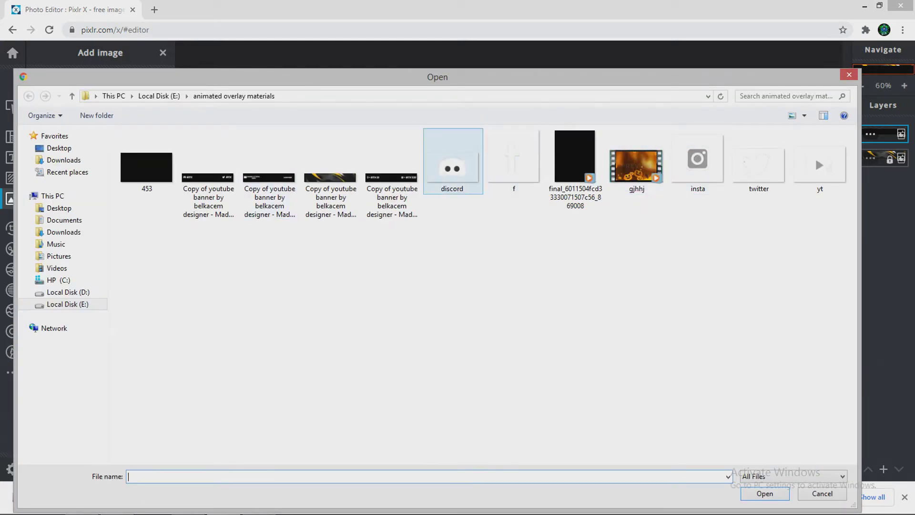
Step: Add the discord image as a layer in the current document, scale it down and place it at the banner's left end
{"action": "double_click", "coordinate": [452, 164]}
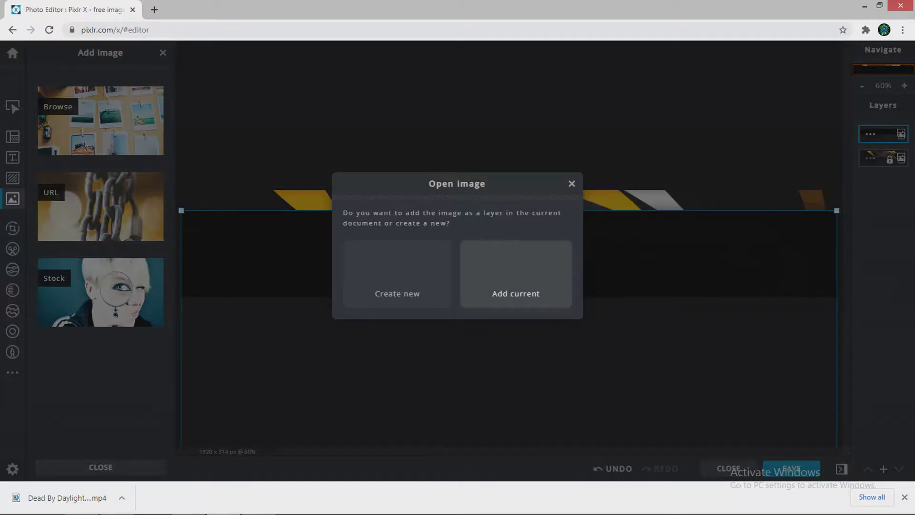
{"action": "left_click", "coordinate": [516, 274]}
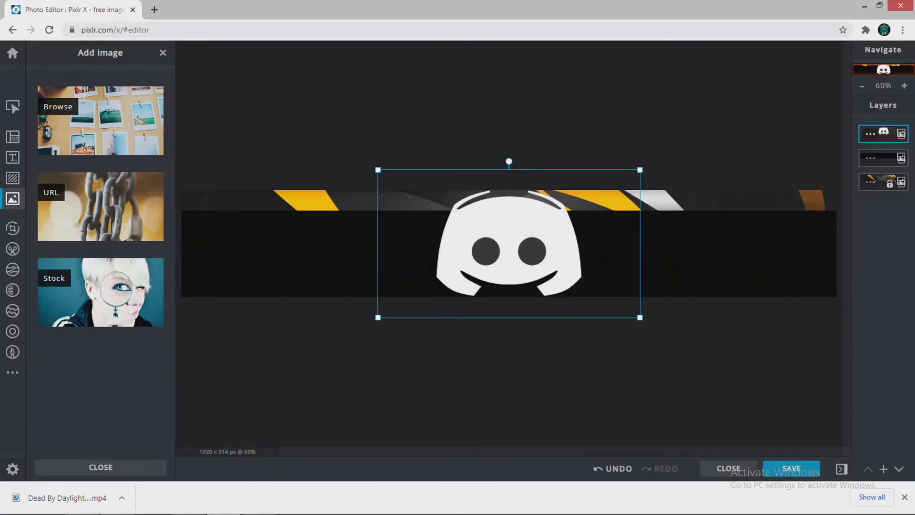
{"action": "left_click_drag", "start_coordinate": [640, 170], "coordinate": [544, 223]}
{"action": "left_click_drag", "start_coordinate": [461, 269], "coordinate": [277, 266]}
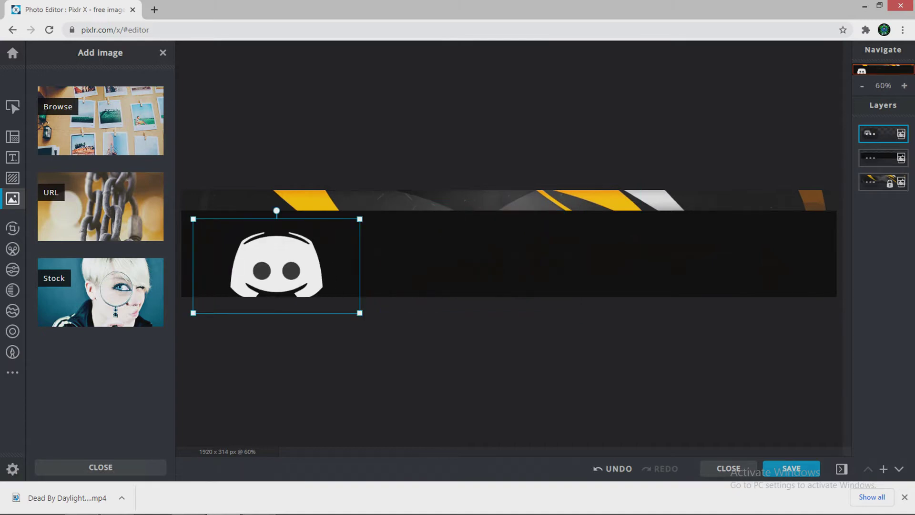
Step: Add the f image as a layer in the current document and move it to the banner's right end
{"action": "left_click", "coordinate": [100, 121]}
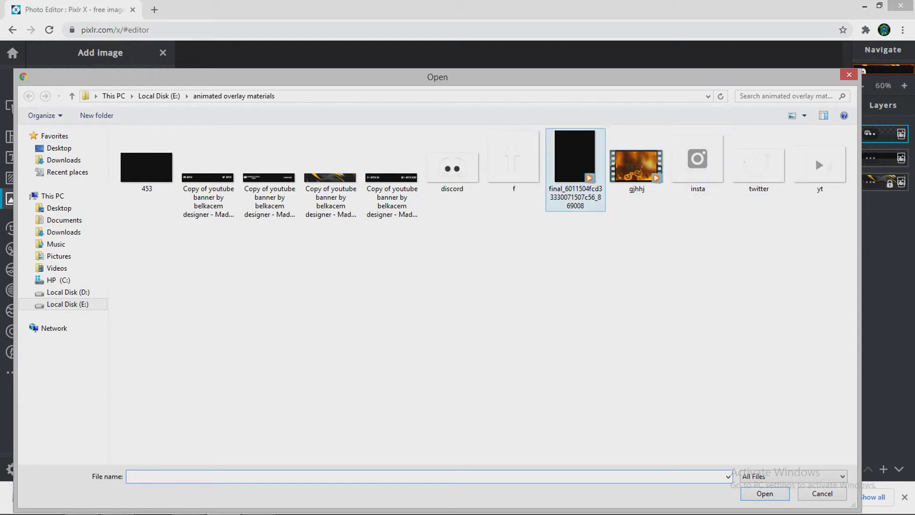
{"action": "double_click", "coordinate": [513, 159]}
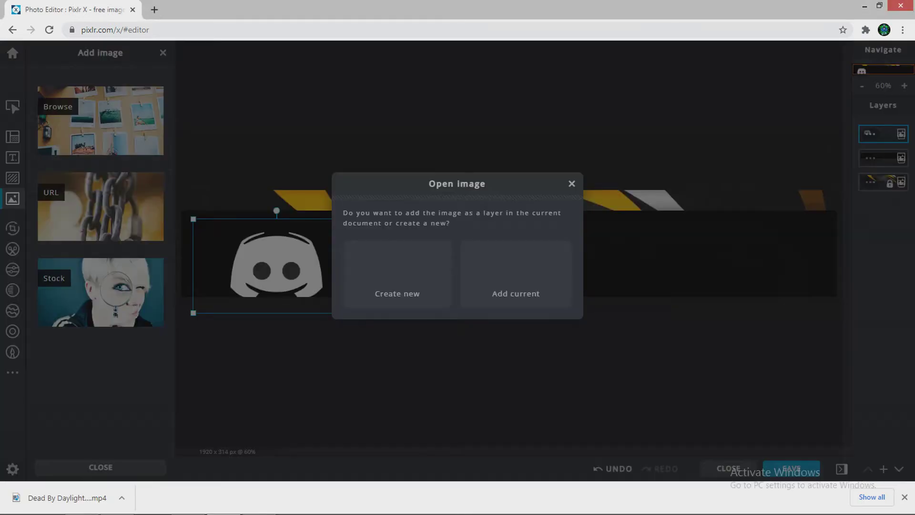
{"action": "left_click", "coordinate": [516, 274]}
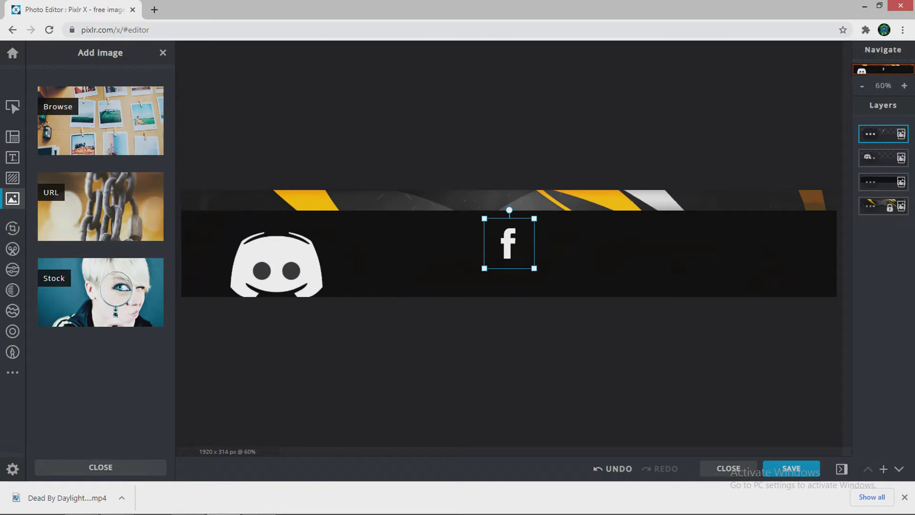
{"action": "left_click_drag", "start_coordinate": [507, 243], "coordinate": [768, 250]}
Step: Move the Discord logo beside the Facebook logo and scale it down to a matching height
{"action": "left_click", "coordinate": [276, 264]}
{"action": "left_click_drag", "start_coordinate": [276, 265], "coordinate": [665, 252]}
{"action": "left_click", "coordinate": [768, 251]}
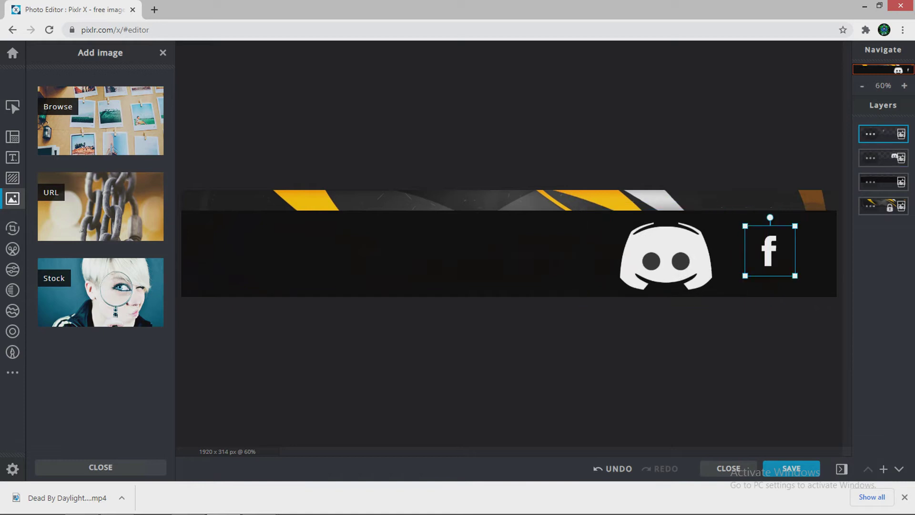
{"action": "left_click", "coordinate": [665, 255]}
{"action": "left_click_drag", "start_coordinate": [749, 210], "coordinate": [671, 251]}
{"action": "left_click_drag", "start_coordinate": [627, 276], "coordinate": [692, 255]}
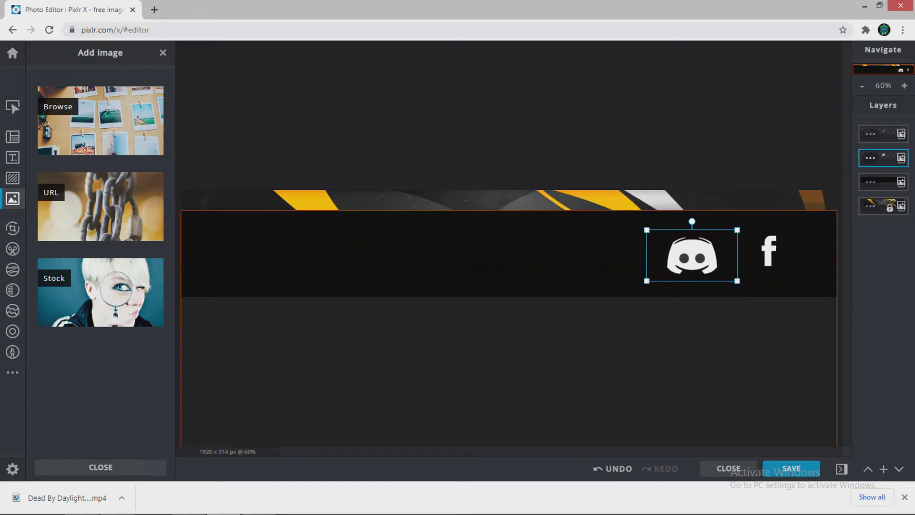
{"action": "left_click_drag", "start_coordinate": [737, 230], "coordinate": [727, 235]}
{"action": "left_click_drag", "start_coordinate": [687, 258], "coordinate": [689, 250]}
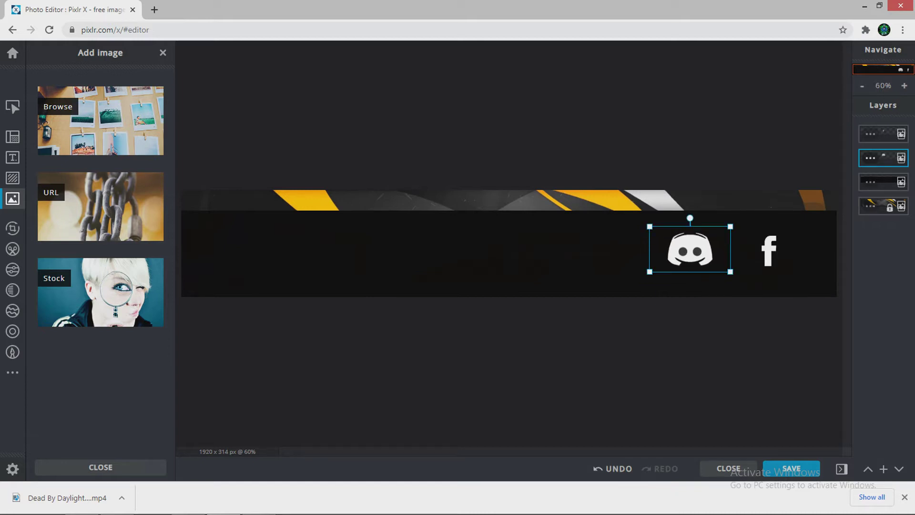
{"action": "left_click_drag", "start_coordinate": [730, 227], "coordinate": [740, 221]}
{"action": "left_click_drag", "start_coordinate": [695, 246], "coordinate": [692, 250]}
{"action": "left_click_drag", "start_coordinate": [738, 224], "coordinate": [736, 225]}
Step: Move the Discord logo back to the banner's left end and shift the Facebook logo slightly left
{"action": "left_click_drag", "start_coordinate": [691, 251], "coordinate": [219, 252]}
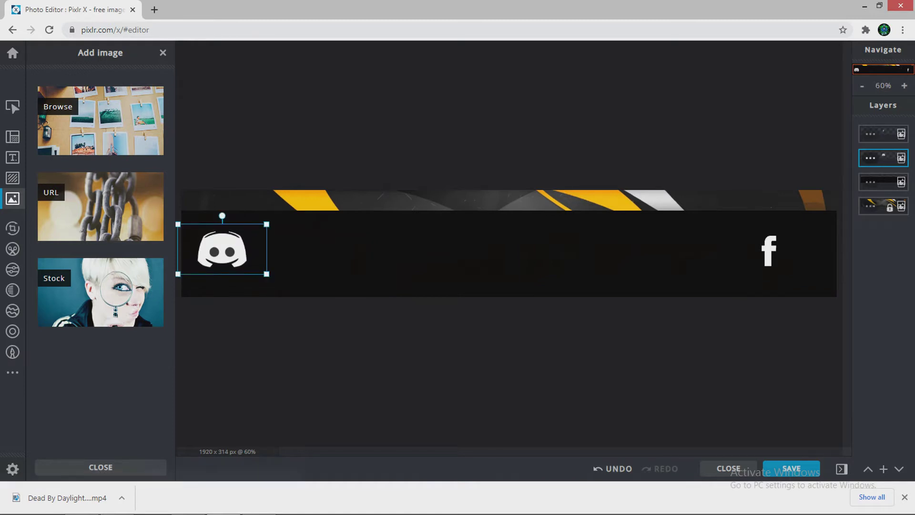
{"action": "left_click_drag", "start_coordinate": [768, 251], "coordinate": [715, 243]}
{"action": "left_click", "coordinate": [222, 248]}
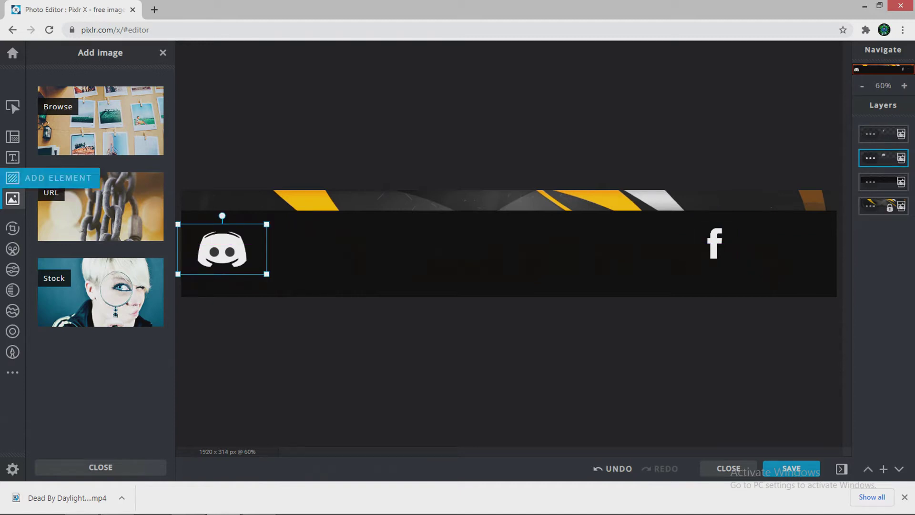
Step: Add a new text layer reading "- GTX 43"
{"action": "left_click", "coordinate": [12, 157]}
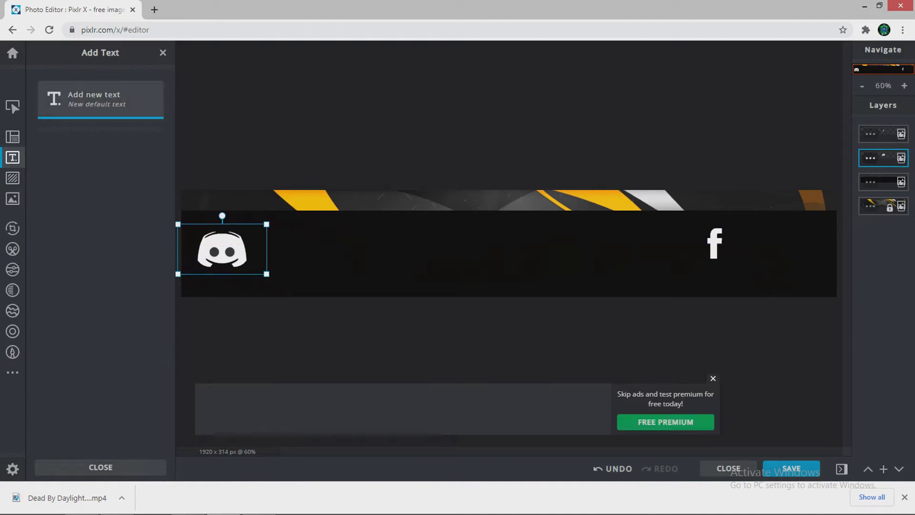
{"action": "left_click", "coordinate": [100, 99]}
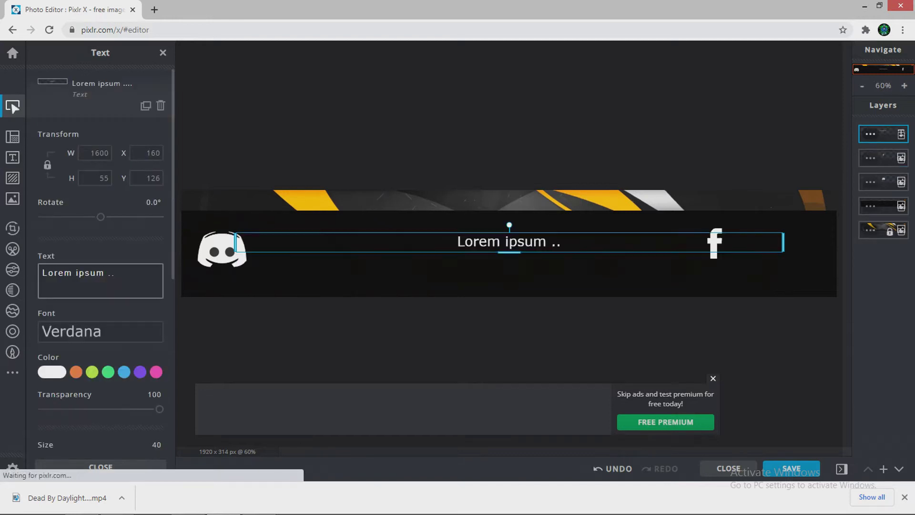
{"action": "left_click", "coordinate": [115, 273]}
{"action": "key", "text": "BackSpace"}
{"action": "key", "text": "BackSpace"}
{"action": "key", "text": "BackSpace"}
{"action": "key", "text": "BackSpace"}
{"action": "key", "text": "BackSpace"}
{"action": "key", "text": "BackSpace"}
{"action": "key", "text": "BackSpace"}
{"action": "key", "text": "BackSpace"}
{"action": "key", "text": "BackSpace"}
{"action": "key", "text": "BackSpace"}
{"action": "key", "text": "BackSpace"}
{"action": "key", "text": "BackSpace"}
{"action": "key", "text": "BackSpace"}
{"action": "key", "text": "BackSpace"}
{"action": "key", "text": "shift"}
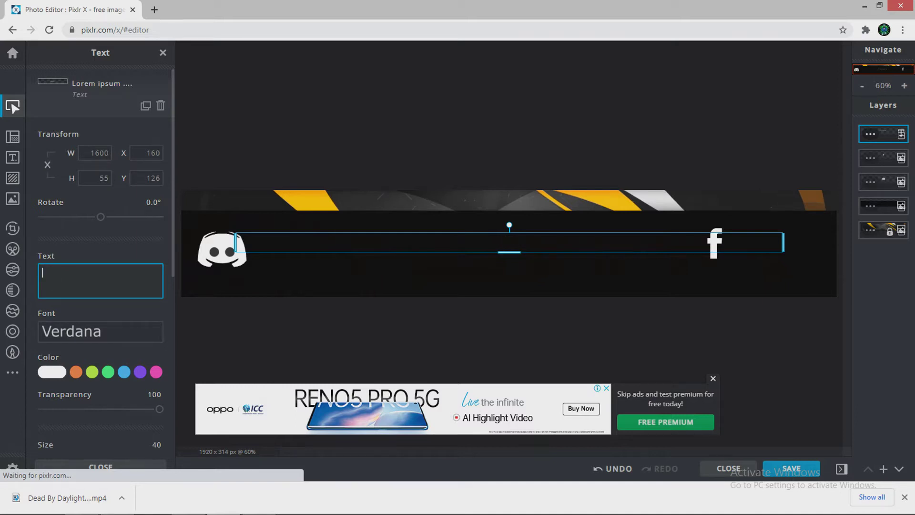
{"action": "type", "text": "-GT"}
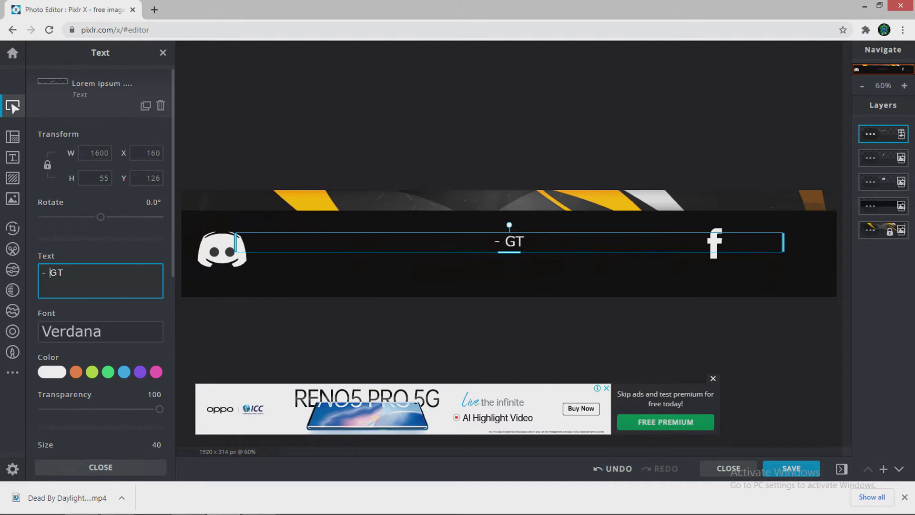
{"action": "left_click", "coordinate": [64, 273]}
{"action": "type", "text": "X"}
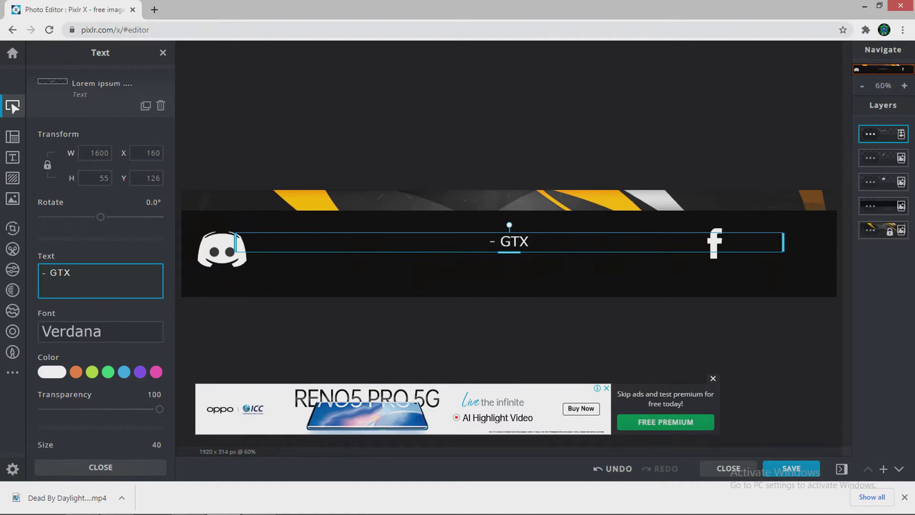
{"action": "type", "text": " $#"}
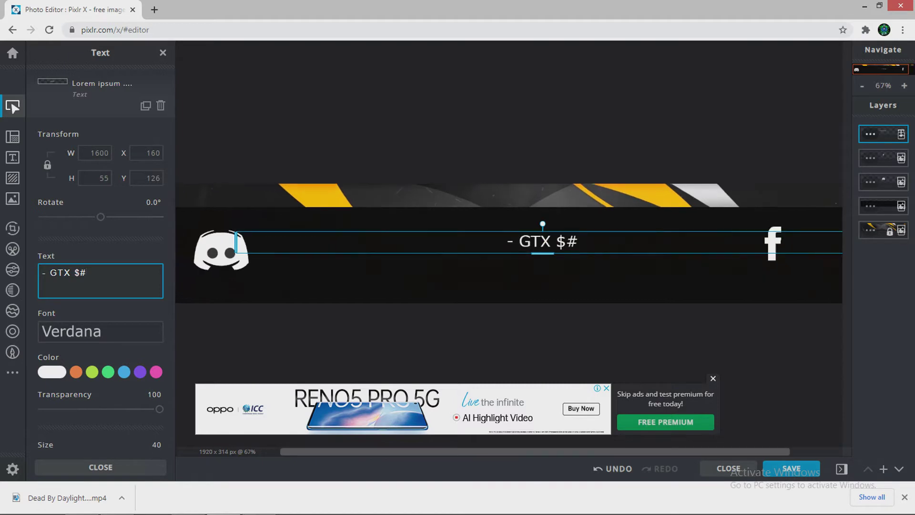
{"action": "key", "text": "BackSpace"}
{"action": "key", "text": "BackSpace"}
{"action": "key", "text": "BackSpace"}
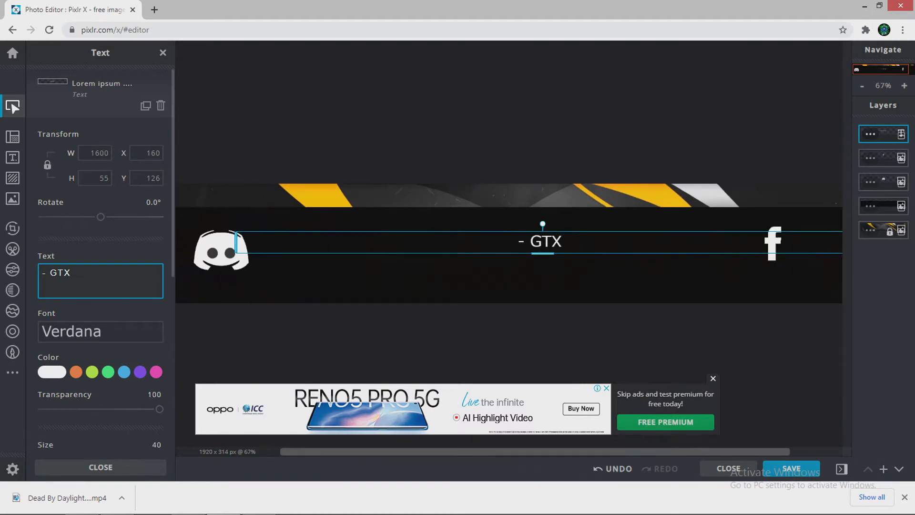
{"action": "type", "text": "43"}
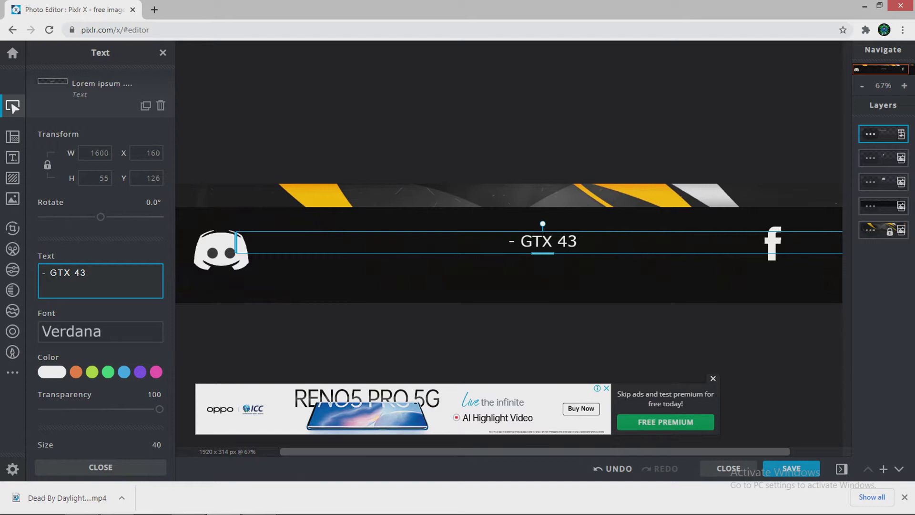
Step: Place the "- GTX 43" text right beside the Discord logo and format it in the Sacred Hert font at size 80
{"action": "left_click", "coordinate": [712, 378]}
{"action": "left_click_drag", "start_coordinate": [542, 242], "coordinate": [327, 247]}
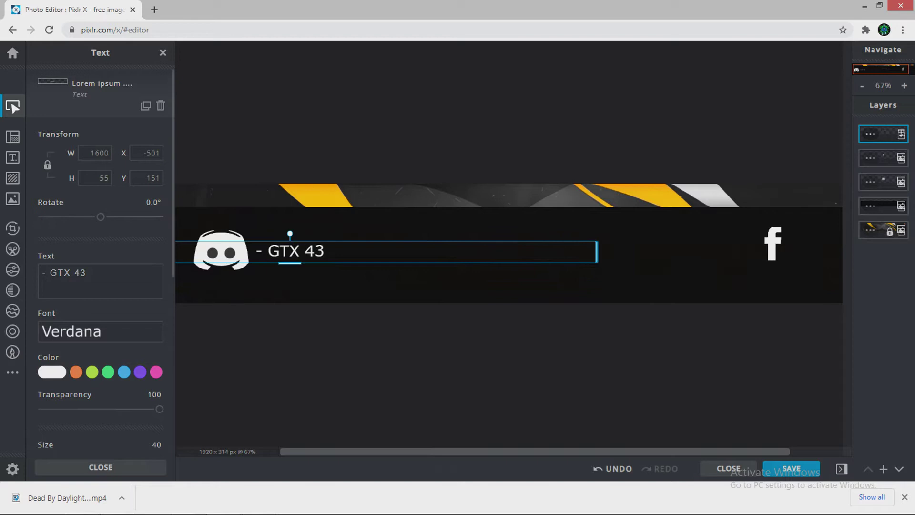
{"action": "scroll", "coordinate": [112, 331], "scroll_direction": "down", "scroll_amount": 1}
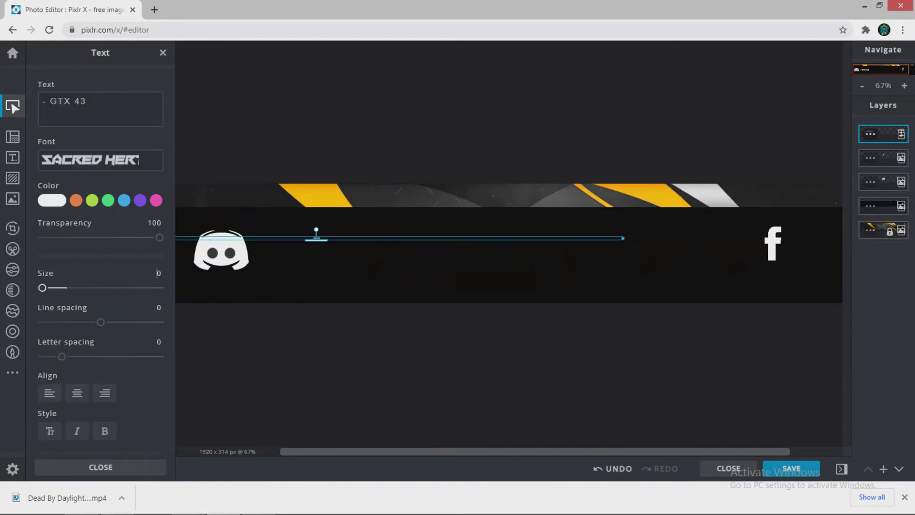
{"action": "type", "text": "0"}
{"action": "left_click", "coordinate": [157, 272]}
{"action": "type", "text": "80"}
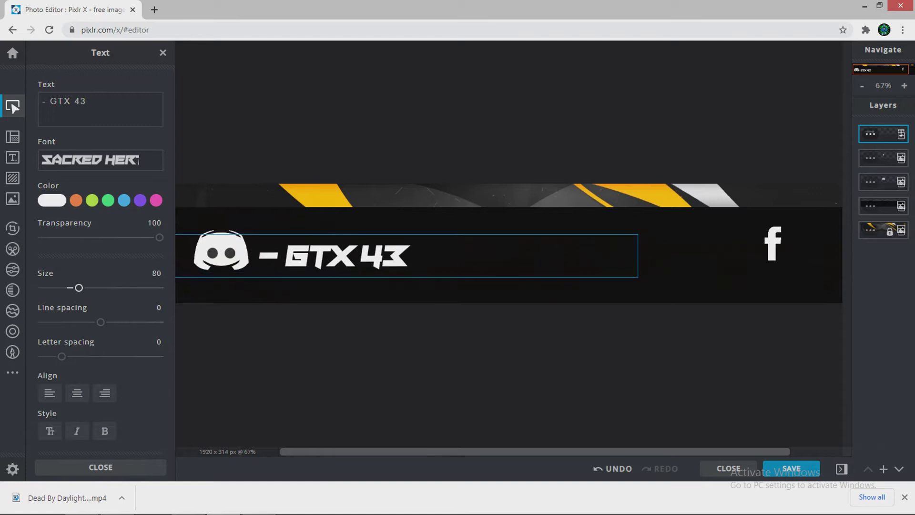
Step: Fine-tune the alignment of the Discord logo with its text and move the Facebook logo further left
{"action": "left_click_drag", "start_coordinate": [221, 251], "coordinate": [217, 255]}
{"action": "left_click_drag", "start_coordinate": [347, 256], "coordinate": [345, 255]}
{"action": "key", "text": "Left"}
{"action": "left_click_drag", "start_coordinate": [774, 243], "coordinate": [675, 250]}
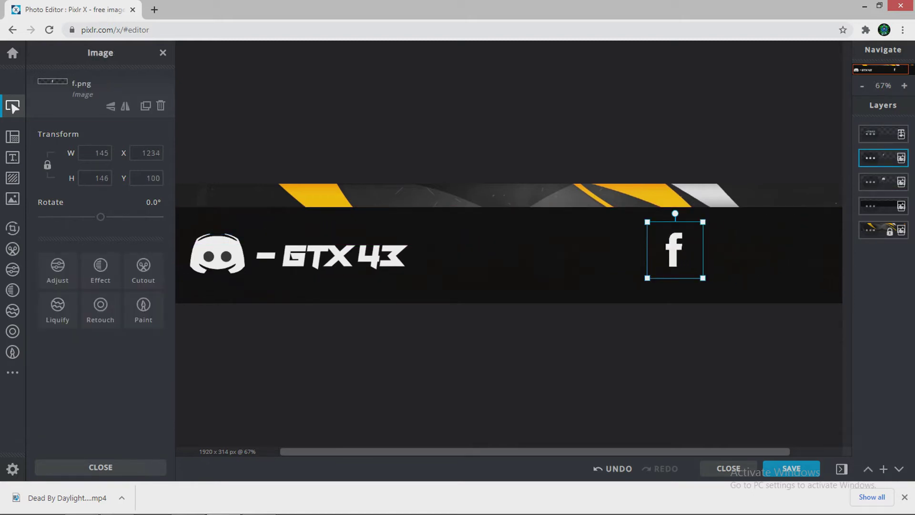
Step: Add a second text layer reading "- GTX 53" for the Facebook logo
{"action": "left_click", "coordinate": [12, 157]}
{"action": "left_click", "coordinate": [95, 92]}
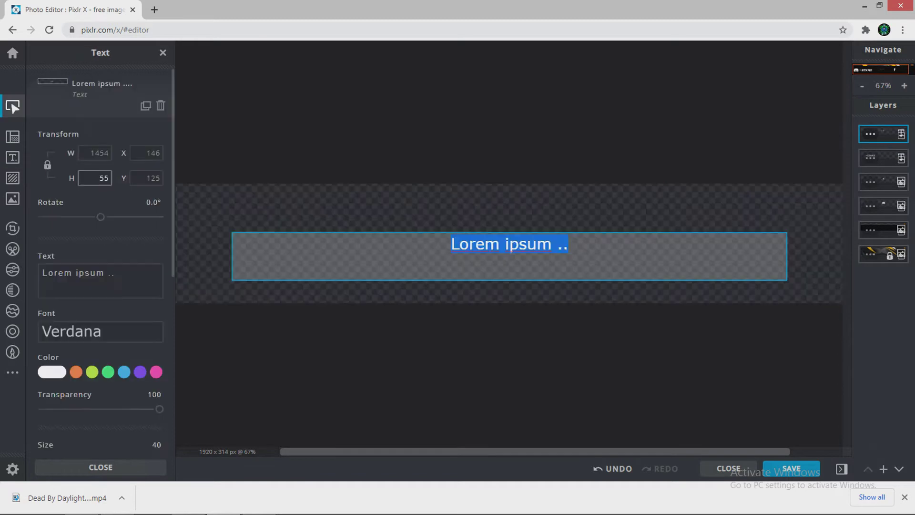
{"action": "left_click", "coordinate": [113, 272]}
{"action": "key", "text": "BackSpace"}
{"action": "key", "text": "BackSpace"}
{"action": "key", "text": "BackSpace"}
{"action": "key", "text": "BackSpace"}
{"action": "key", "text": "BackSpace"}
{"action": "key", "text": "BackSpace"}
{"action": "key", "text": "BackSpace"}
{"action": "key", "text": "BackSpace"}
{"action": "key", "text": "BackSpace"}
{"action": "key", "text": "BackSpace"}
{"action": "key", "text": "BackSpace"}
{"action": "key", "text": "BackSpace"}
{"action": "key", "text": "BackSpace"}
{"action": "key", "text": "BackSpace"}
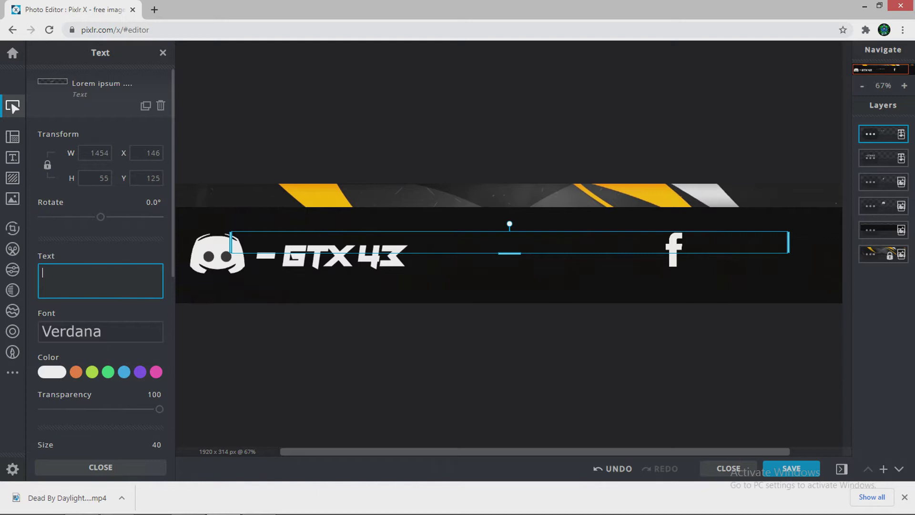
{"action": "type", "text": "- "}
{"action": "type", "text": "GTX"}
{"action": "type", "text": " %#"}
{"action": "key", "text": "BackSpace"}
{"action": "key", "text": "BackSpace"}
{"action": "type", "text": "53"}
Step: Format the "- GTX 53" text in the Sacred Hert font at size 90 and move it beside the Facebook logo
{"action": "left_click", "coordinate": [100, 331]}
{"action": "left_click", "coordinate": [124, 172]}
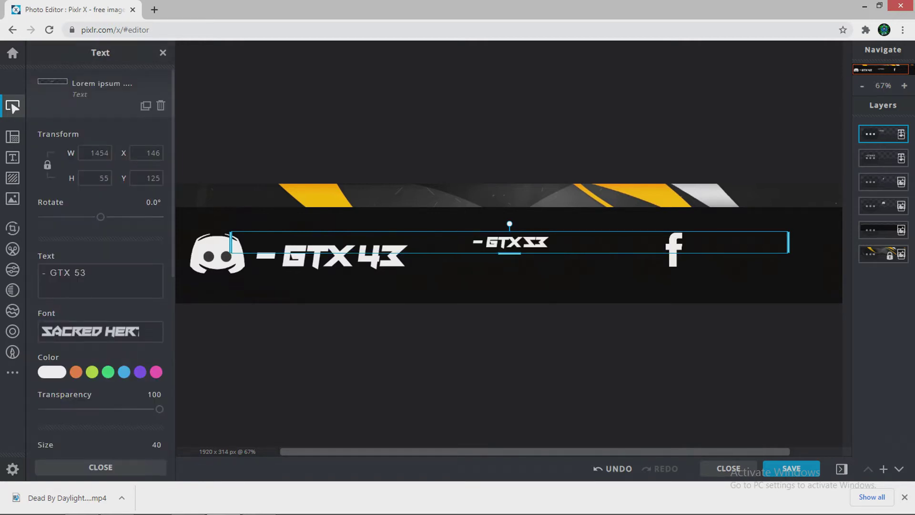
{"action": "scroll", "coordinate": [77, 279], "scroll_direction": "down", "scroll_amount": 1}
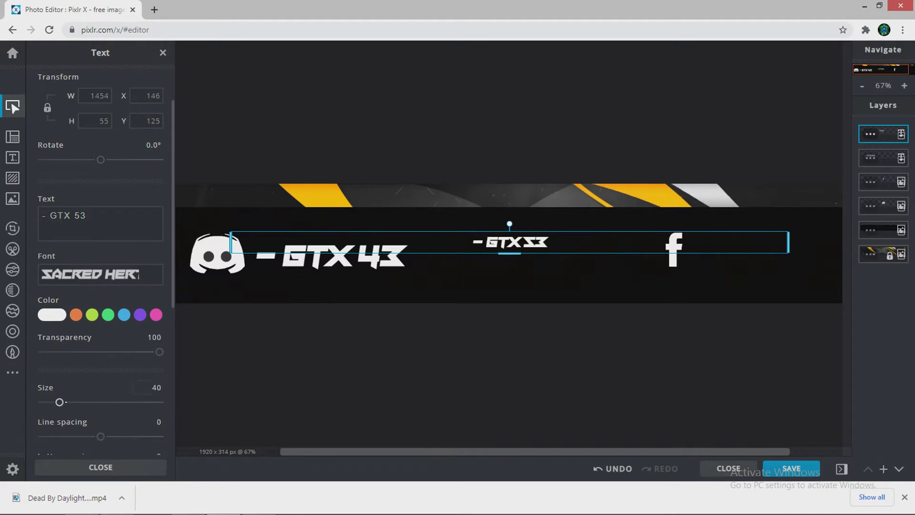
{"action": "left_click", "coordinate": [156, 387]}
{"action": "key", "text": "BackSpace"}
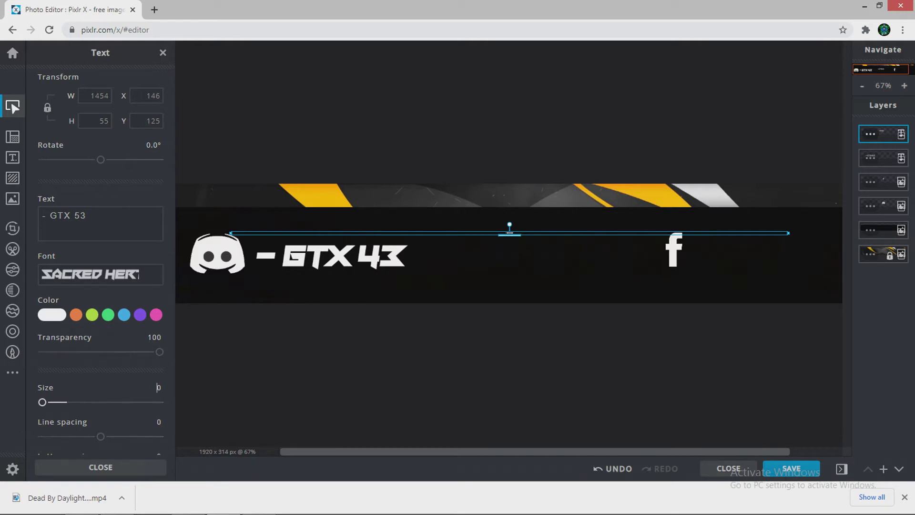
{"action": "type", "text": "9"}
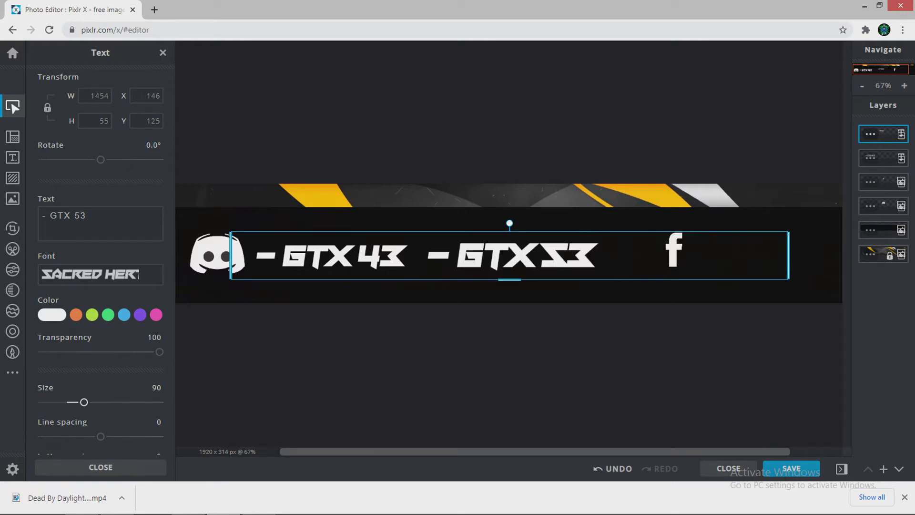
{"action": "left_click_drag", "start_coordinate": [512, 256], "coordinate": [768, 255]}
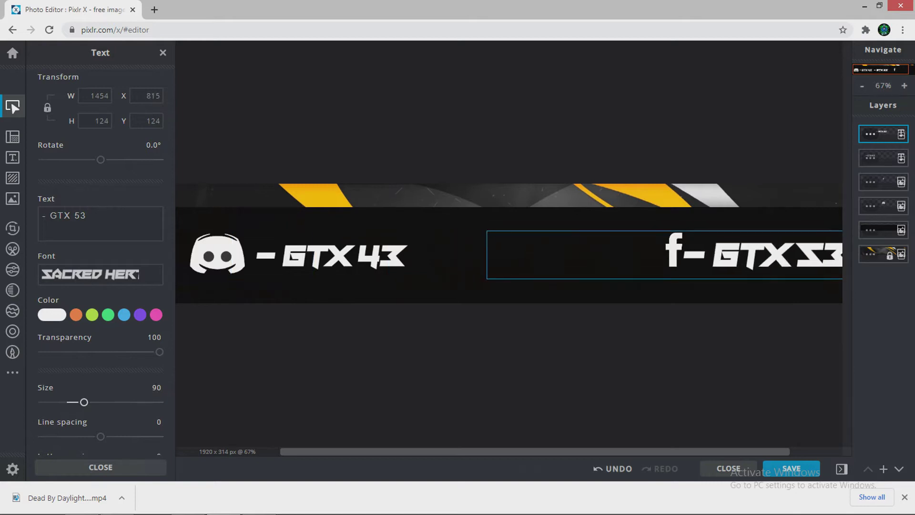
Step: Set the size of the "- GTX 53" text to 80
{"action": "left_click", "coordinate": [381, 256]}
{"action": "left_click", "coordinate": [762, 255]}
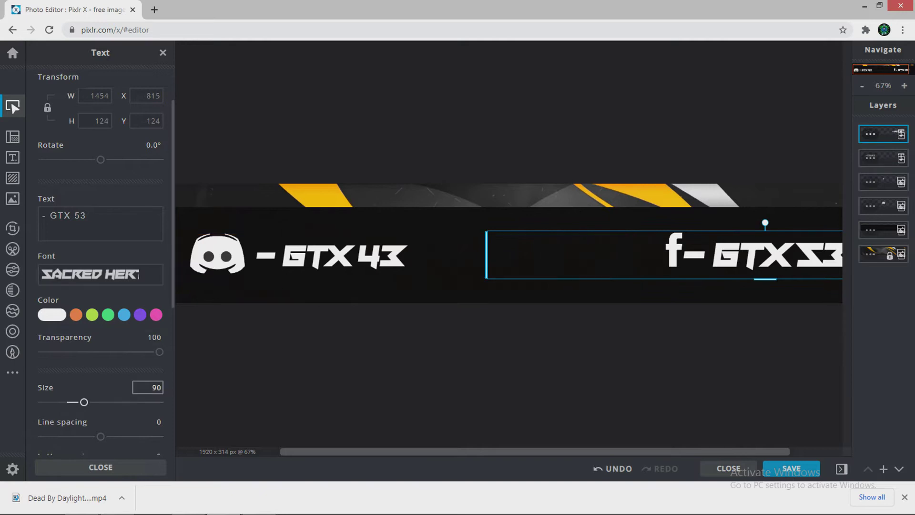
{"action": "key", "text": "BackSpace"}
{"action": "key", "text": "BackSpace"}
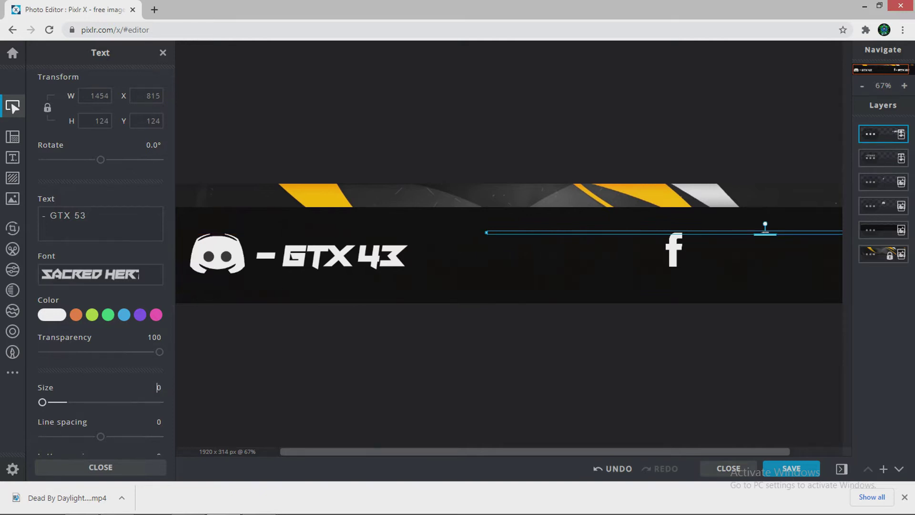
{"action": "type", "text": "8"}
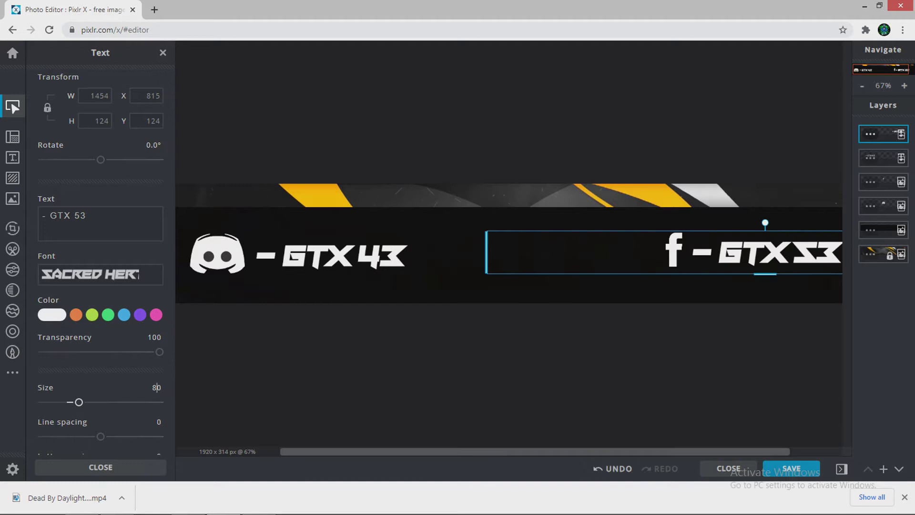
Step: Shift the Facebook logo and its "- GTX 53" text slightly left, away from the banner's right edge
{"action": "left_click_drag", "start_coordinate": [673, 251], "coordinate": [665, 255]}
{"action": "left_click_drag", "start_coordinate": [762, 252], "coordinate": [755, 253]}
{"action": "left_click_drag", "start_coordinate": [589, 250], "coordinate": [586, 250]}
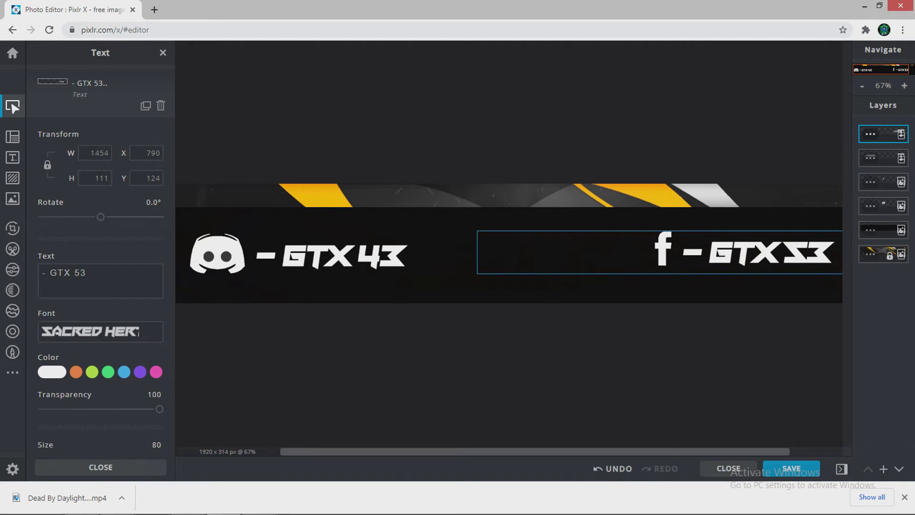
Step: Move the black 453.jpg image up to cover the whole banner and download the result as a high-quality JPG
{"action": "left_click_drag", "start_coordinate": [524, 287], "coordinate": [524, 296]}
{"action": "left_click_drag", "start_coordinate": [753, 293], "coordinate": [753, 259]}
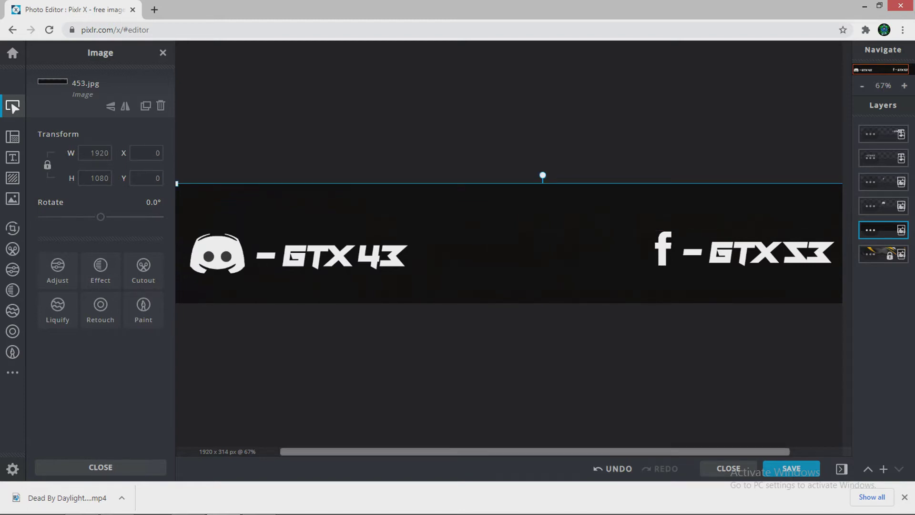
{"action": "left_click", "coordinate": [791, 468]}
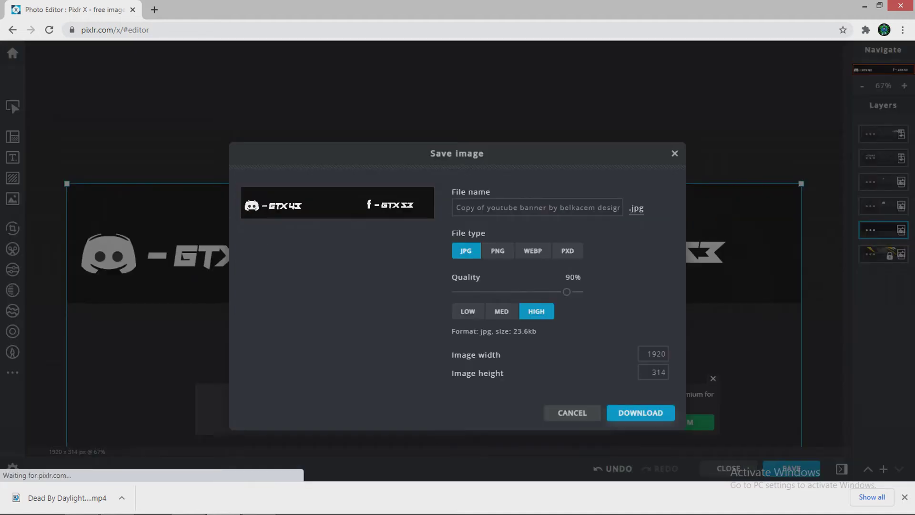
{"action": "left_click", "coordinate": [640, 412]}
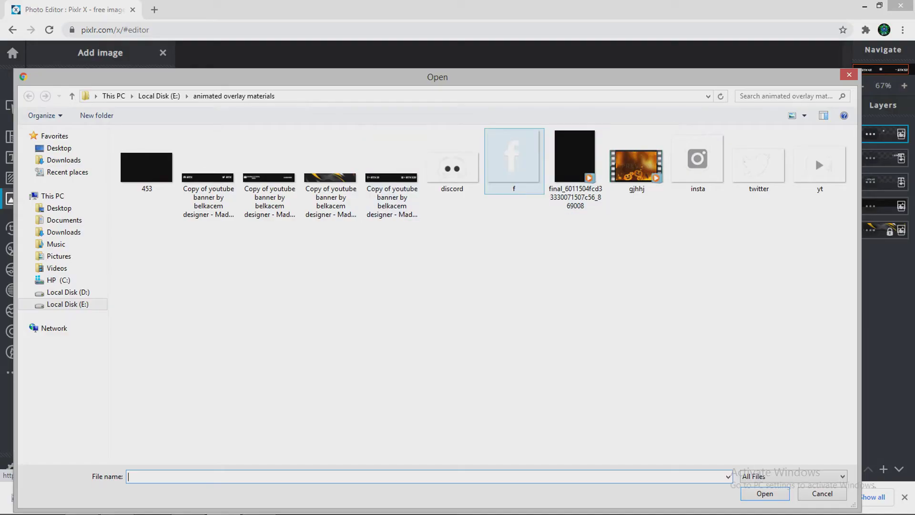
Step: Add the twitter image as a layer in the current document and place it just before the "- GTX 53" text
{"action": "double_click", "coordinate": [759, 162]}
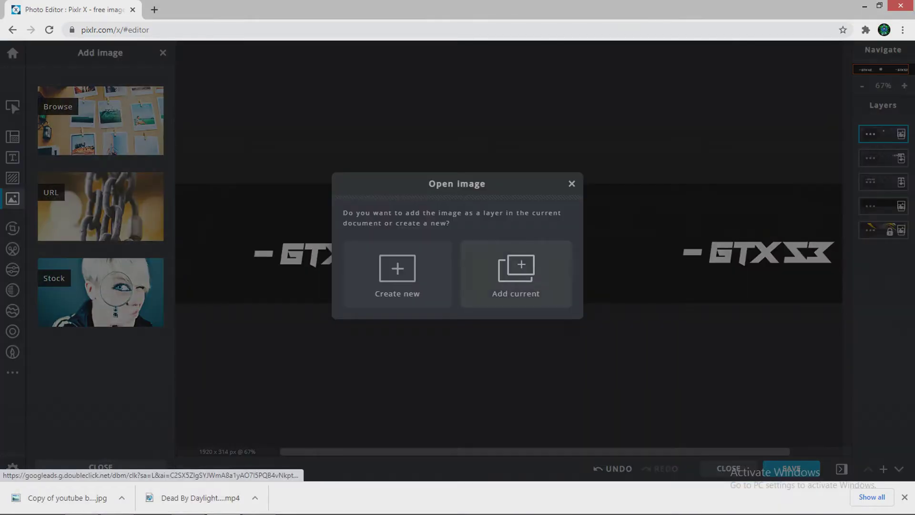
{"action": "left_click", "coordinate": [514, 272]}
{"action": "left_click_drag", "start_coordinate": [508, 243], "coordinate": [657, 244]}
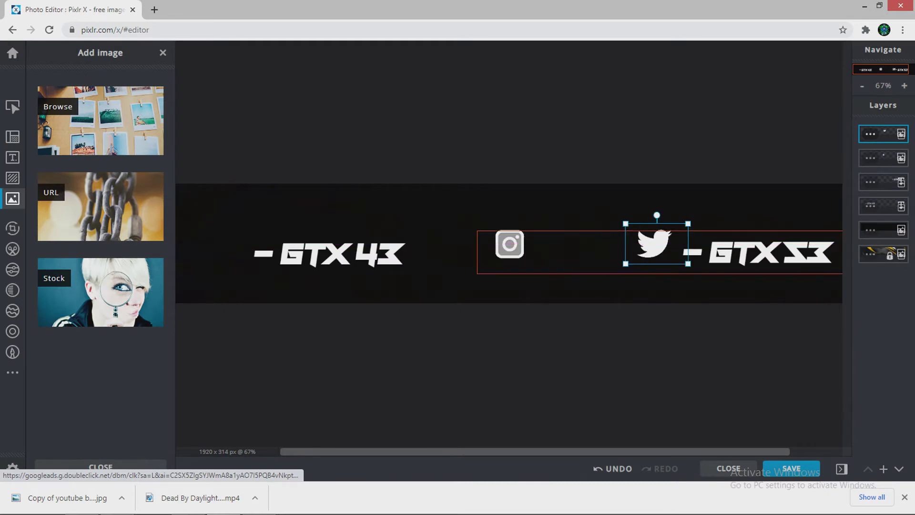
Step: Place the Instagram logo before the "- GTX 43" text and align both texts vertically with their logos
{"action": "left_click_drag", "start_coordinate": [719, 254], "coordinate": [721, 245]}
{"action": "left_click_drag", "start_coordinate": [509, 244], "coordinate": [214, 243]}
{"action": "left_click_drag", "start_coordinate": [333, 252], "coordinate": [320, 244]}
{"action": "left_click_drag", "start_coordinate": [762, 243], "coordinate": [759, 243]}
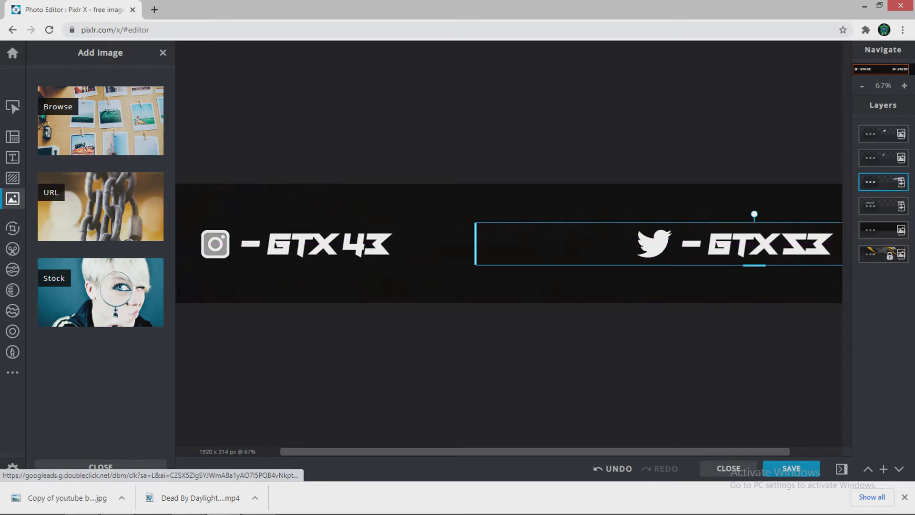
{"action": "left_click", "coordinate": [320, 243]}
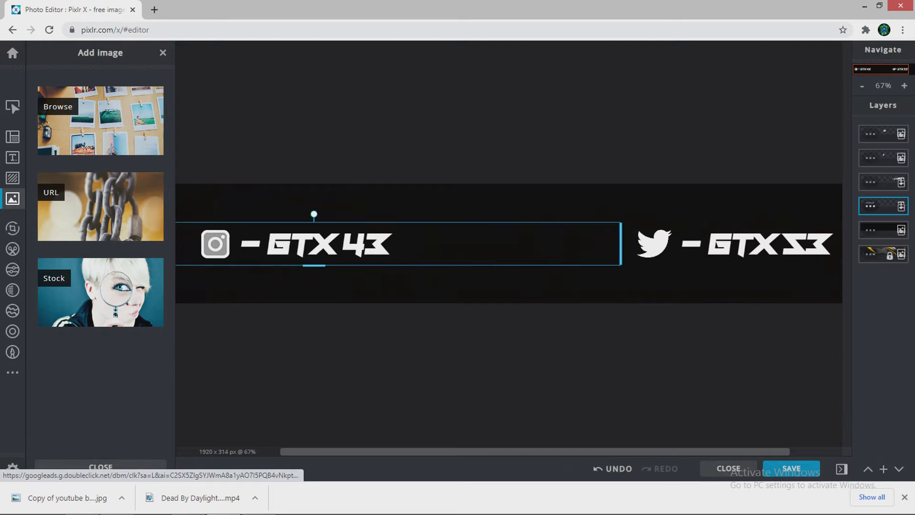
{"action": "left_click", "coordinate": [12, 157]}
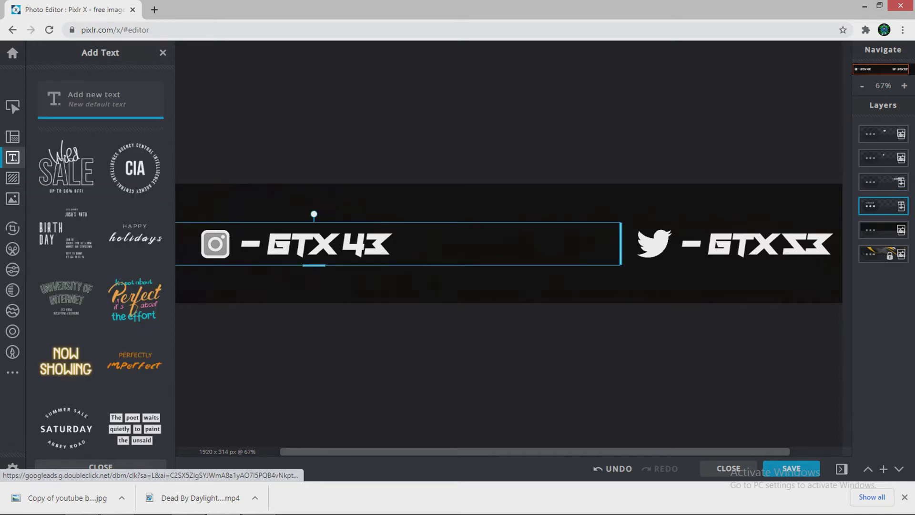
{"action": "double_click", "coordinate": [320, 244]}
{"action": "left_click", "coordinate": [420, 242]}
{"action": "key", "text": "Escape"}
Step: Download the Instagram and Twitter banner as a JPG at high quality, 1920 by 314 pixels
{"action": "left_click", "coordinate": [808, 469]}
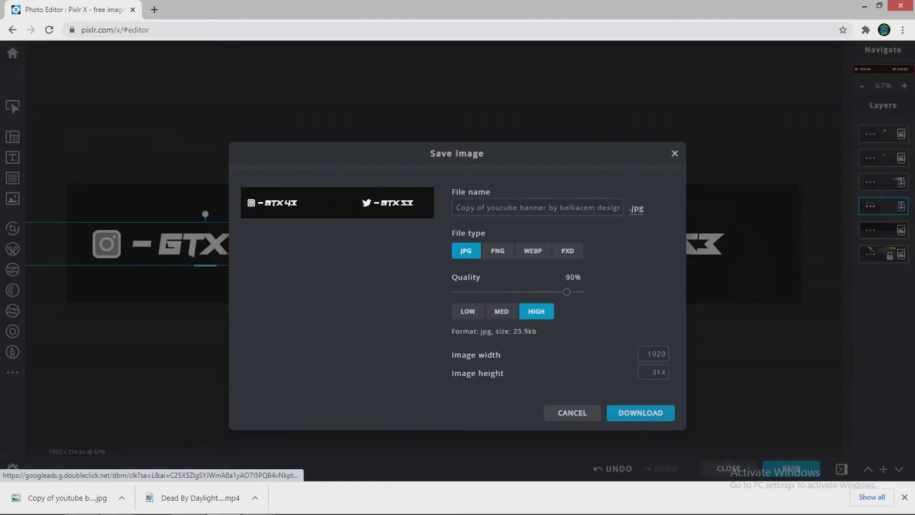
{"action": "left_click", "coordinate": [640, 413]}
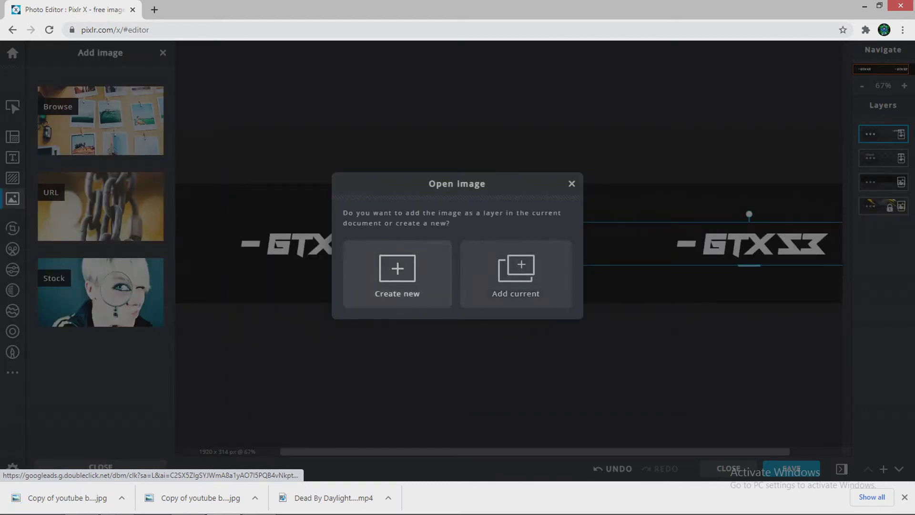
Step: Add the YouTube logo as a layer at the banner's left end and delete both GTX texts
{"action": "left_click", "coordinate": [515, 274]}
{"action": "left_click_drag", "start_coordinate": [509, 245], "coordinate": [206, 245]}
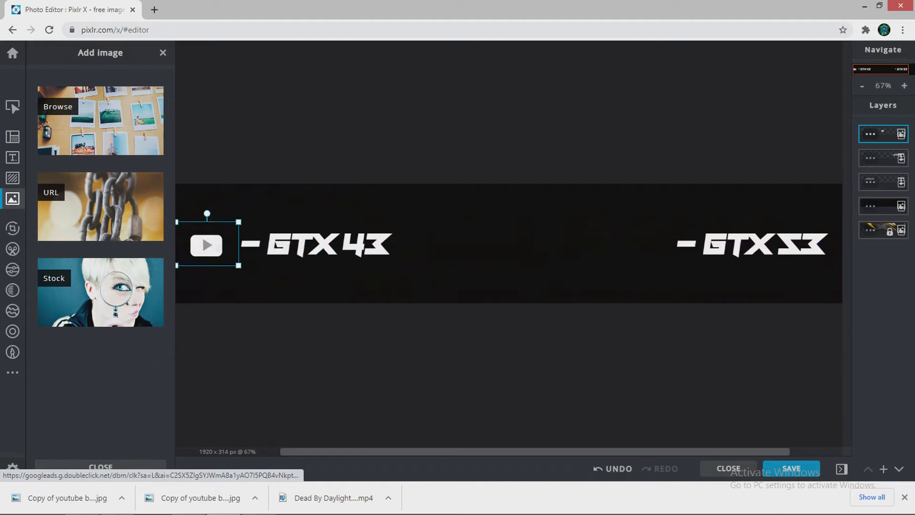
{"action": "left_click", "coordinate": [252, 245]}
{"action": "key", "text": "Delete"}
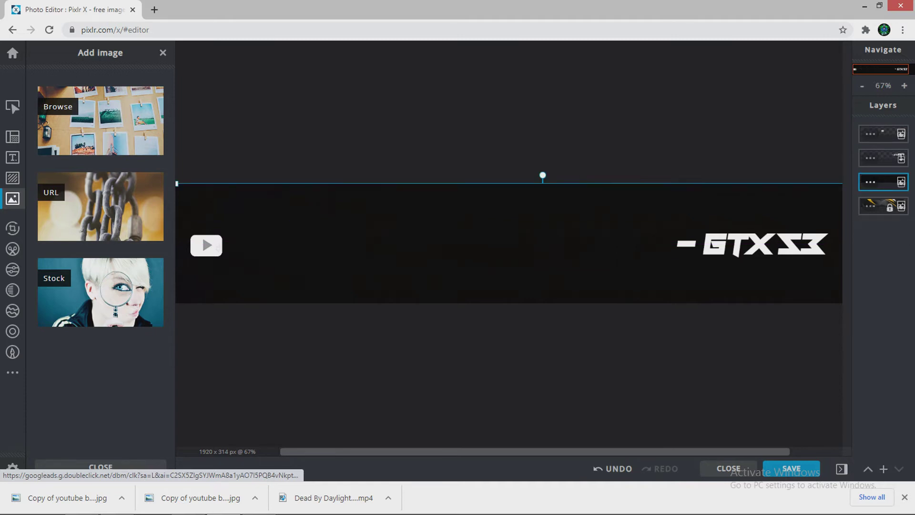
{"action": "left_click", "coordinate": [748, 244]}
{"action": "key", "text": "Delete"}
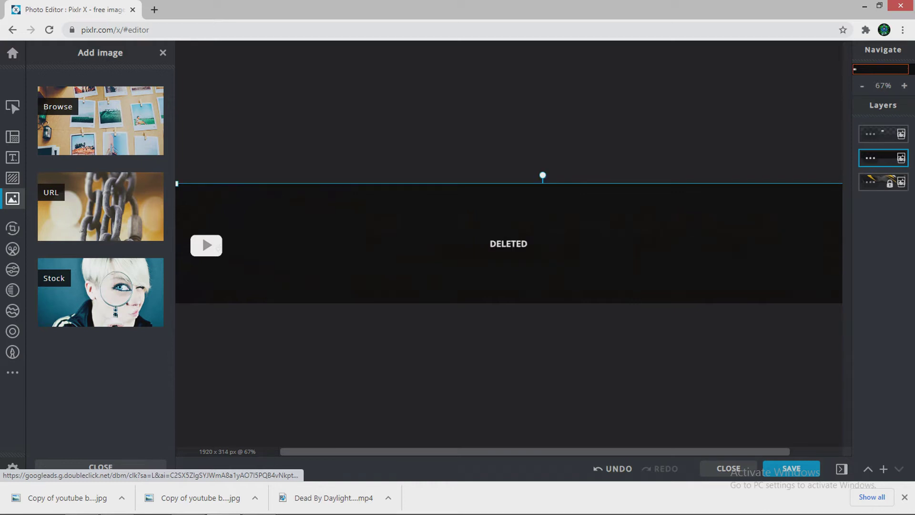
Step: Lower the black image to expose the yellow-striped background along the banner's upper edge, keeping the YouTube logo on the black band
{"action": "left_click_drag", "start_coordinate": [542, 215], "coordinate": [538, 252]}
{"action": "left_click_drag", "start_coordinate": [206, 245], "coordinate": [206, 245]}
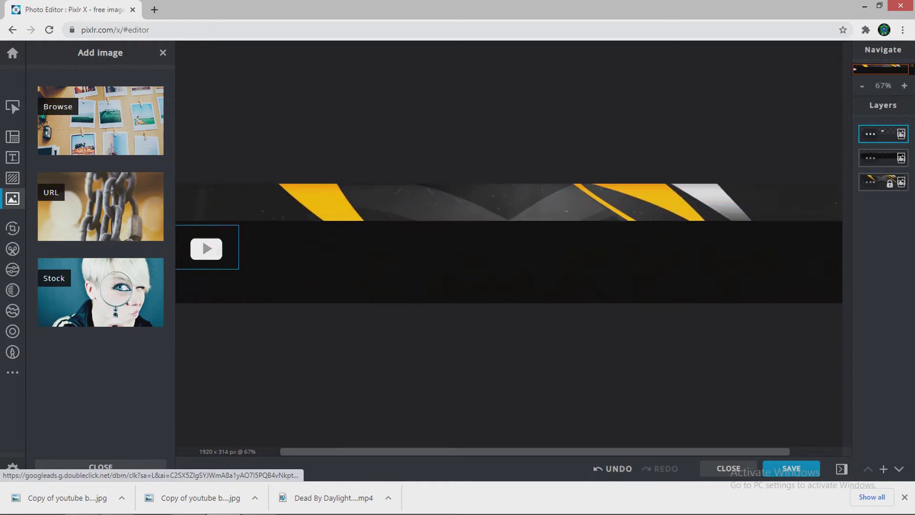
{"action": "left_click", "coordinate": [206, 245]}
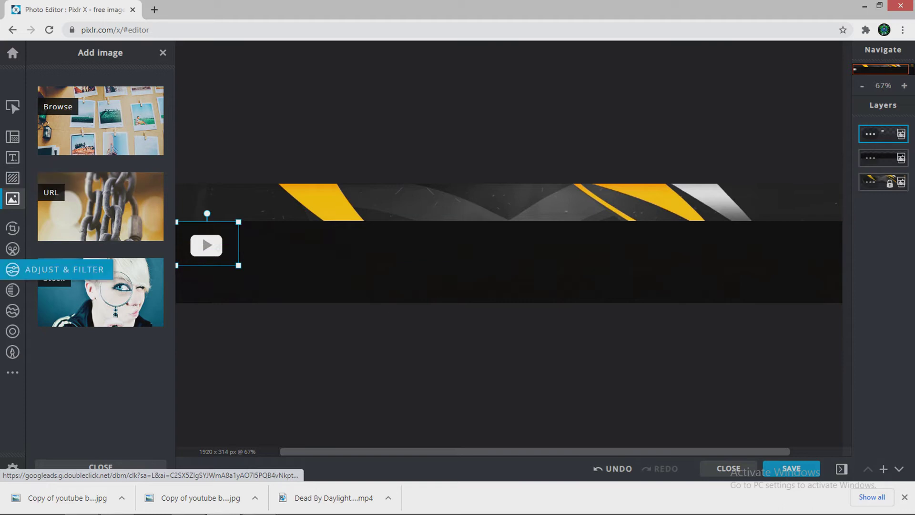
Step: Add a new text layer and replace its placeholder with "GAMING TUTORIAL XEON" beside the YouTube logo
{"action": "left_click", "coordinate": [12, 157]}
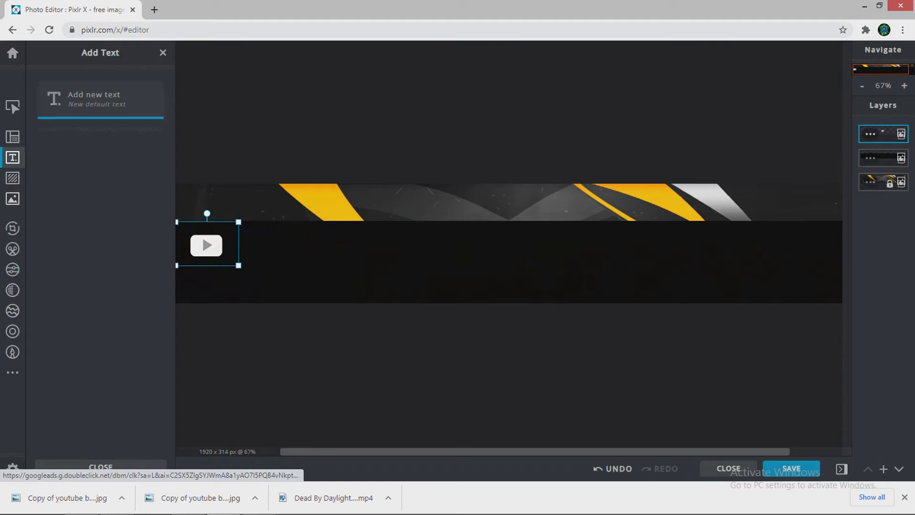
{"action": "left_click", "coordinate": [91, 91]}
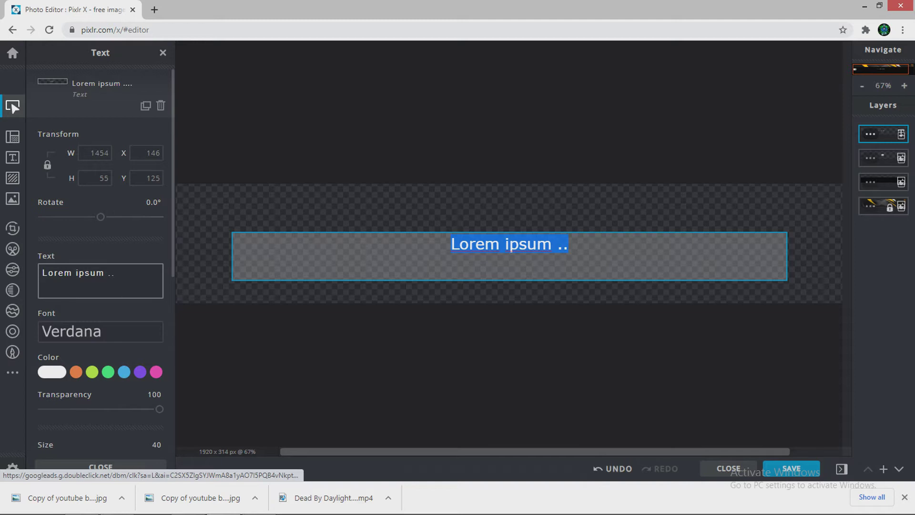
{"action": "left_click", "coordinate": [100, 273]}
{"action": "key", "text": "BackSpace"}
{"action": "key", "text": "BackSpace"}
{"action": "key", "text": "BackSpace"}
{"action": "key", "text": "BackSpace"}
{"action": "key", "text": "BackSpace"}
{"action": "key", "text": "BackSpace"}
{"action": "key", "text": "BackSpace"}
{"action": "key", "text": "BackSpace"}
{"action": "key", "text": "BackSpace"}
{"action": "key", "text": "BackSpace"}
{"action": "key", "text": "BackSpace"}
{"action": "key", "text": "BackSpace"}
{"action": "key", "text": "BackSpace"}
{"action": "key", "text": "BackSpace"}
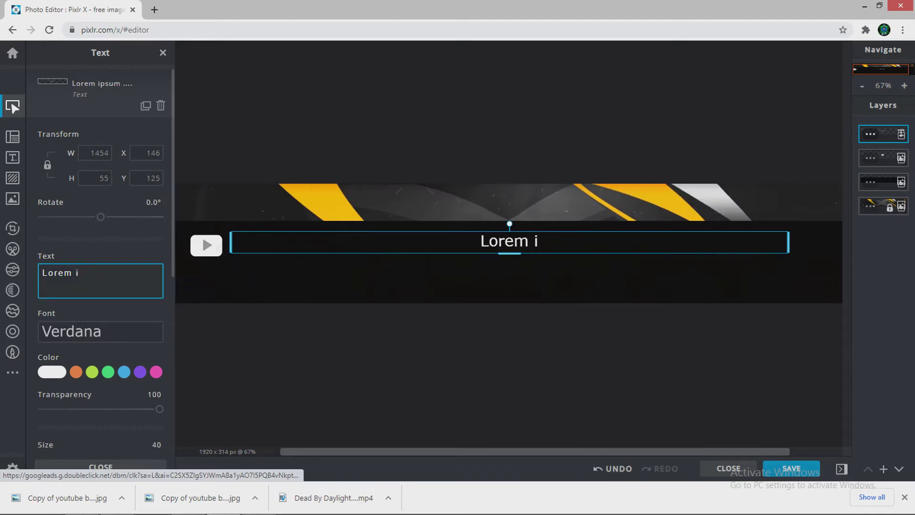
{"action": "key", "text": "shift"}
{"action": "type", "text": "G"}
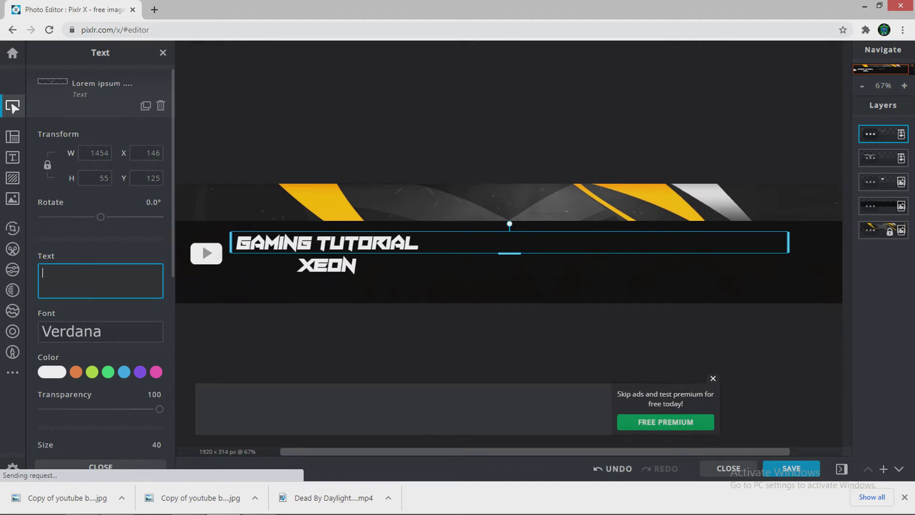
Step: Enter "SUBSCRIBE" in the second new text layer, set it in Sacred Hert, and move it to the black band's right side
{"action": "type", "text": "SUBSCRIBE"}
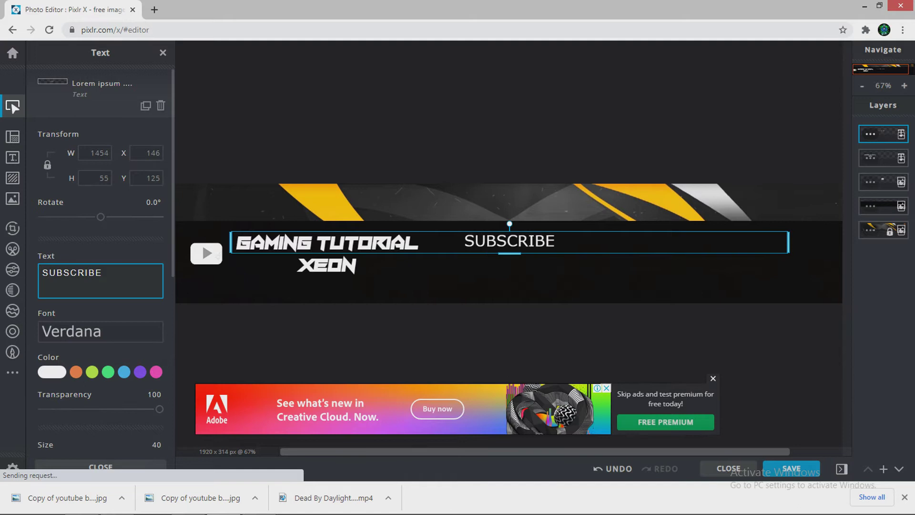
{"action": "left_click", "coordinate": [72, 332]}
{"action": "left_click", "coordinate": [96, 169]}
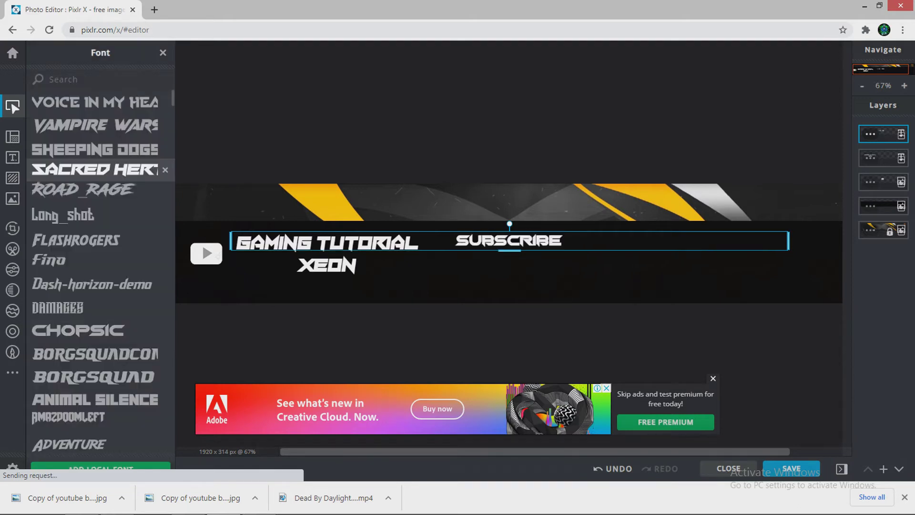
{"action": "left_click_drag", "start_coordinate": [509, 242], "coordinate": [741, 254]}
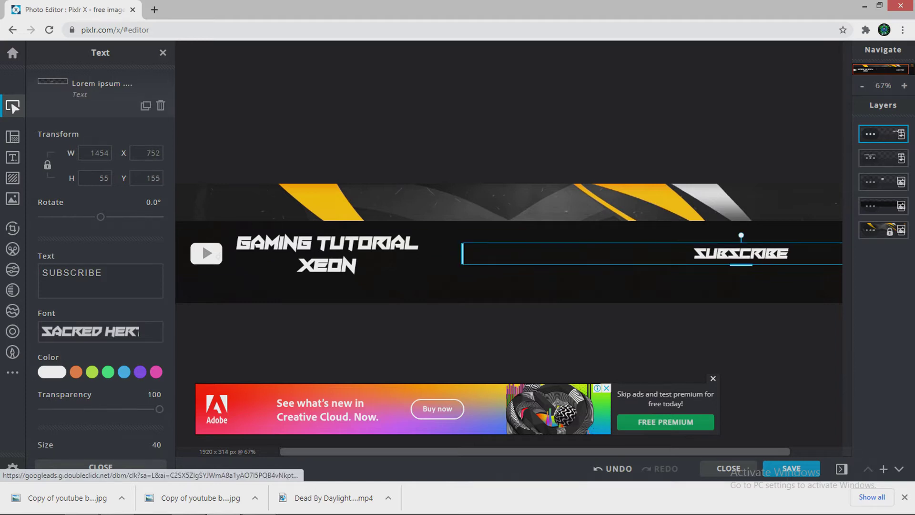
Step: Set the size of the "SUBSCRIBE" text to 80
{"action": "scroll", "coordinate": [66, 402], "scroll_direction": "down", "scroll_amount": 1}
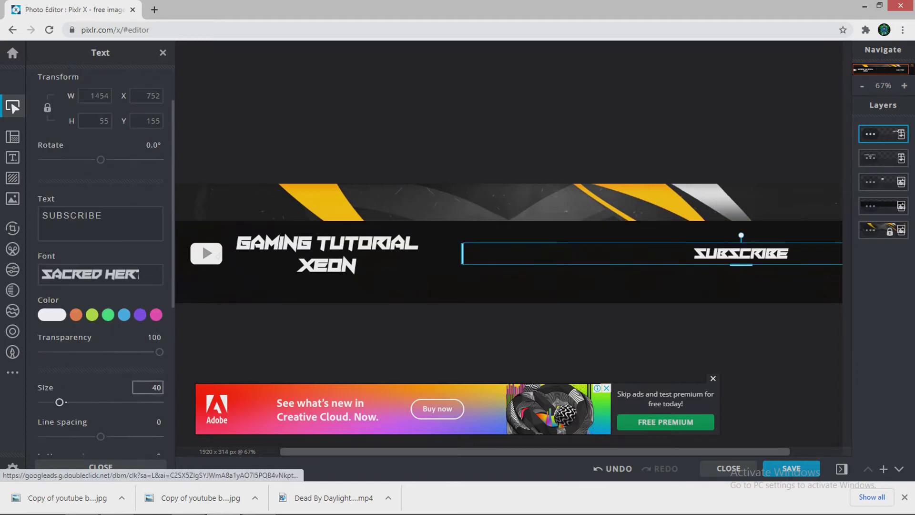
{"action": "left_click_drag", "start_coordinate": [59, 402], "coordinate": [42, 402]}
{"action": "type", "text": "800"}
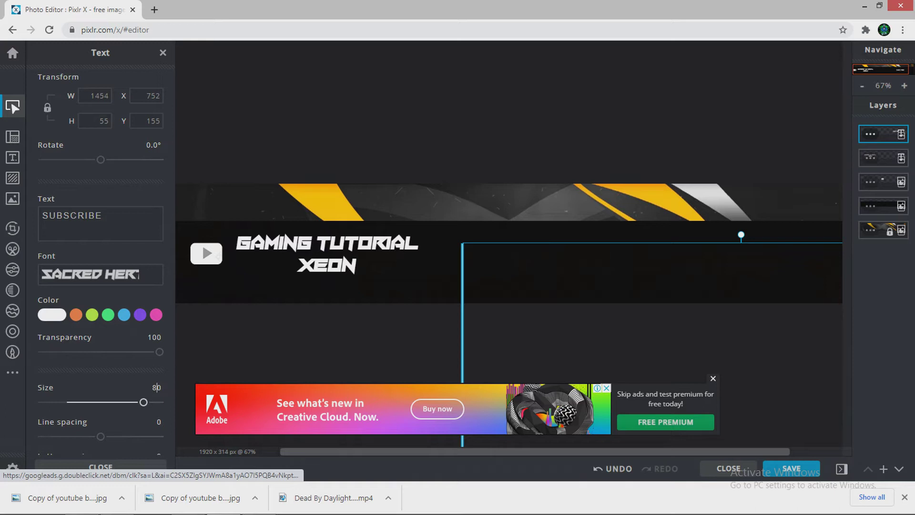
{"action": "key", "text": "BackSpace"}
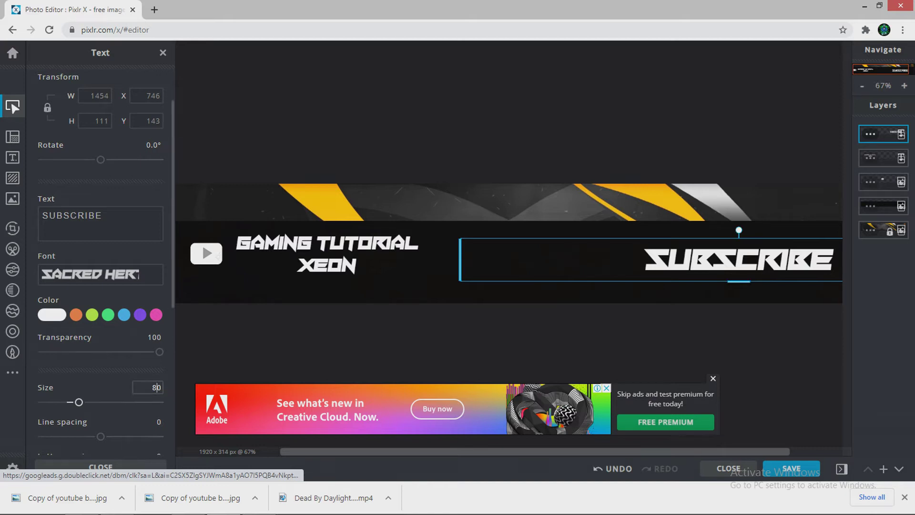
Step: Reduce the size of the "SUBSCRIBE" text to 60
{"action": "double_click", "coordinate": [155, 387]}
{"action": "key", "text": "BackSpace"}
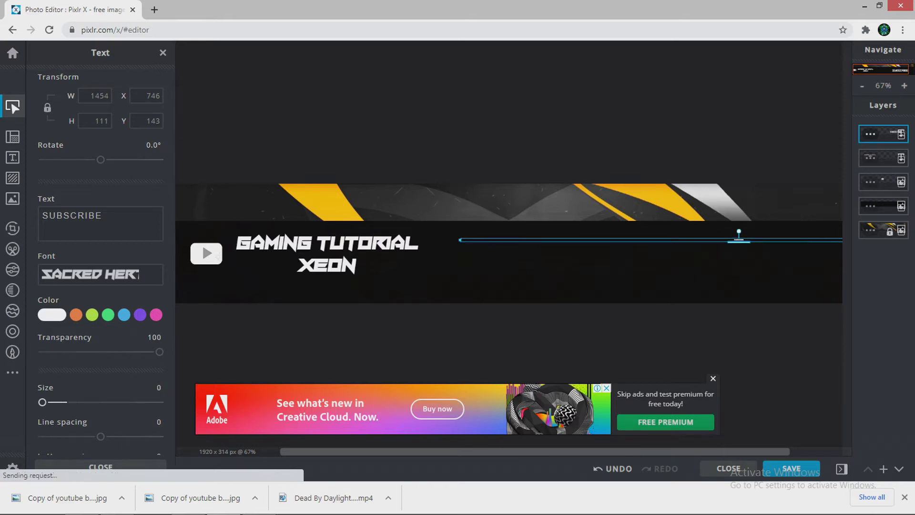
{"action": "type", "text": "6"}
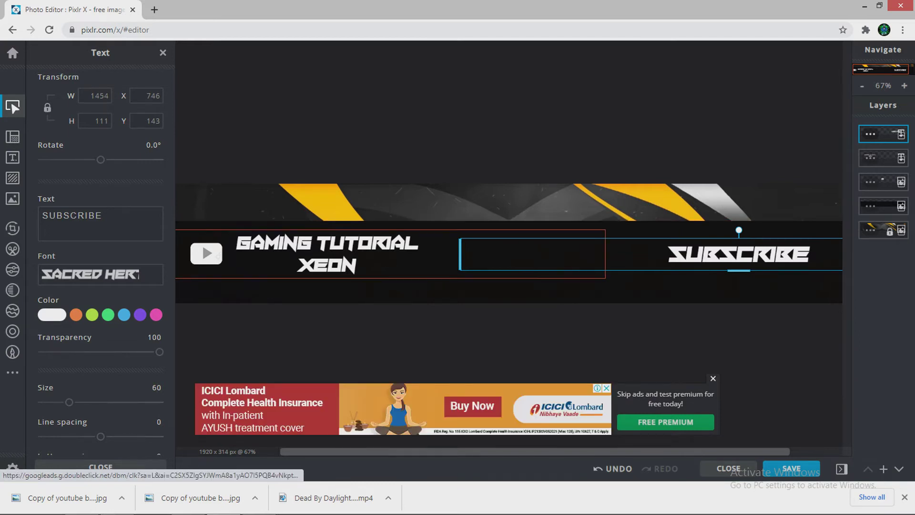
Step: Move the black image up until it covers the whole banner background, and start saving the banner
{"action": "left_click_drag", "start_coordinate": [543, 290], "coordinate": [542, 252]}
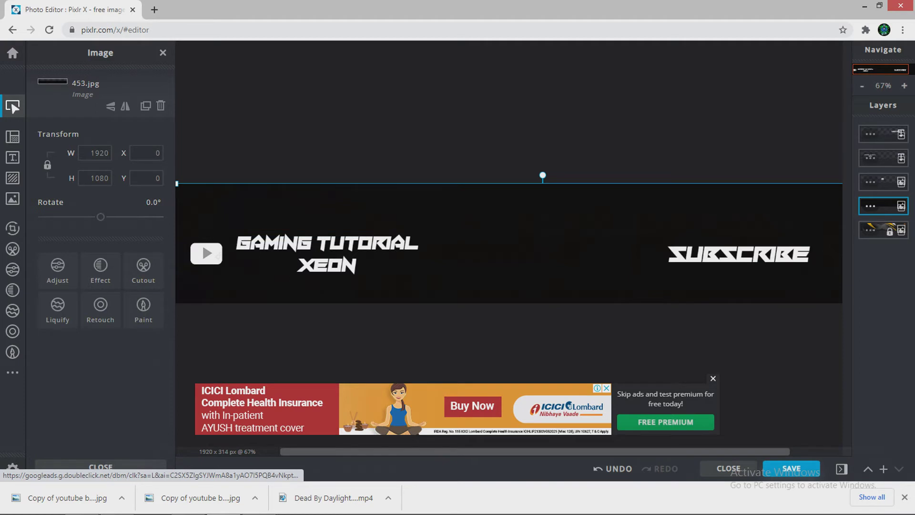
{"action": "left_click", "coordinate": [790, 468]}
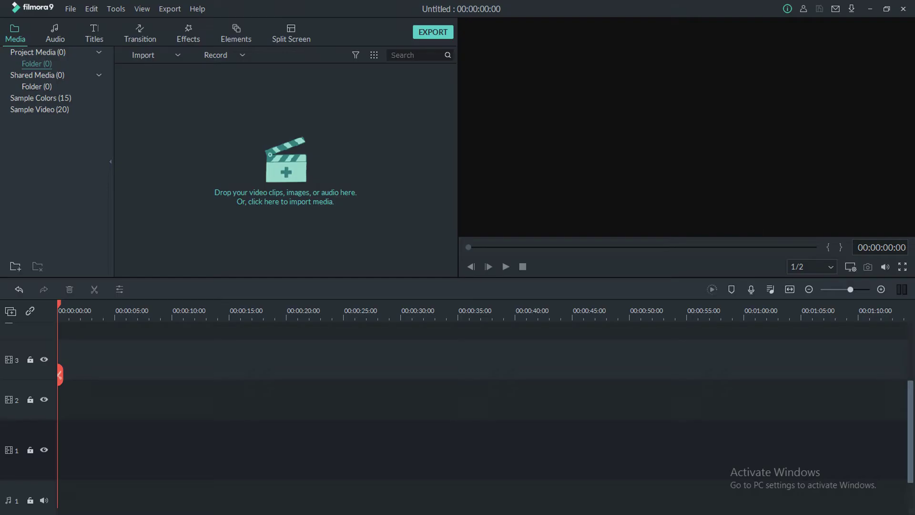
Step: Switch to Filmora9 and place the Green sample color at the start of video track 3
{"action": "left_click", "coordinate": [40, 98]}
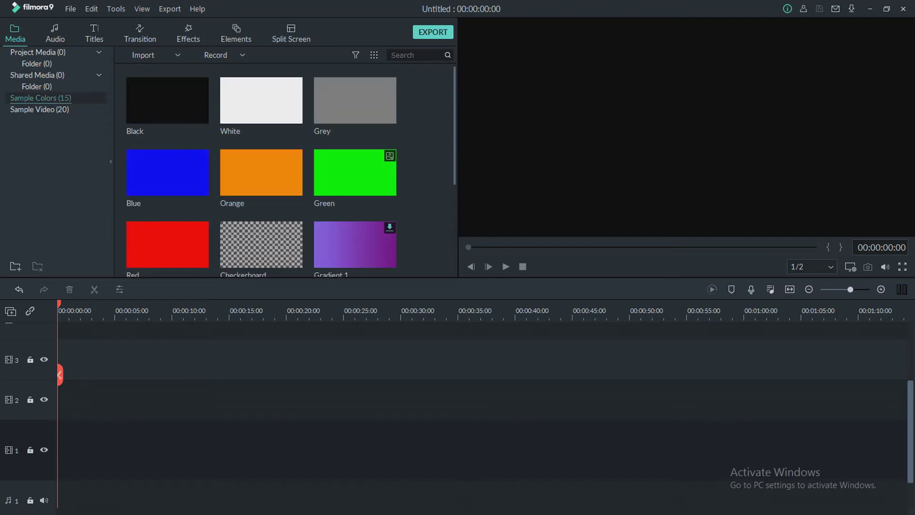
{"action": "left_click_drag", "start_coordinate": [355, 172], "coordinate": [86, 358]}
Step: Import the four banner images, the logo video and the gjhhj video from "animated overlay materials" into the project media folder
{"action": "left_click", "coordinate": [37, 63]}
{"action": "left_click", "coordinate": [331, 176]}
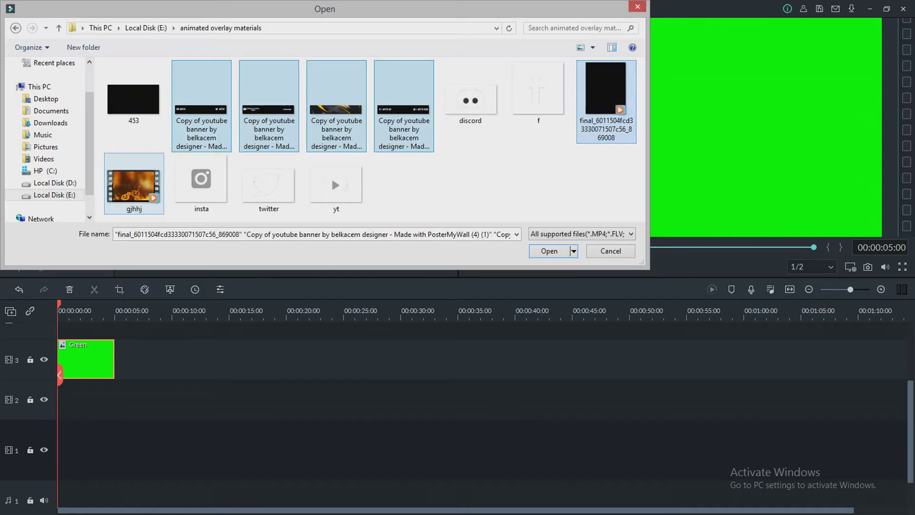
{"action": "key", "text": "Return"}
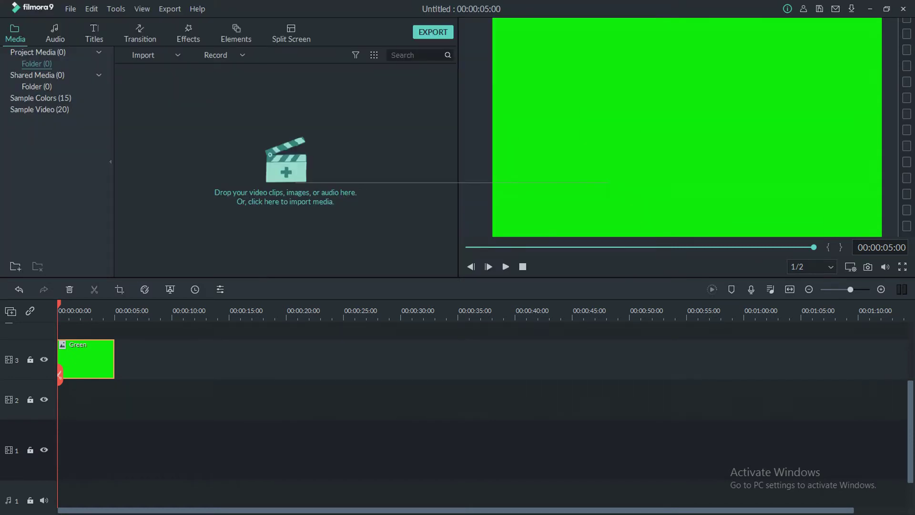
Step: Add the yellow-striped banner at the start of video track 2 and extend both it and the green clip to about 41 seconds
{"action": "mouse_move", "coordinate": [355, 100]}
{"action": "left_click_drag", "start_coordinate": [355, 100], "coordinate": [80, 399]}
{"action": "left_click", "coordinate": [355, 100]}
{"action": "left_click_drag", "start_coordinate": [355, 100], "coordinate": [86, 398]}
{"action": "left_click_drag", "start_coordinate": [114, 358], "coordinate": [528, 362]}
{"action": "left_click_drag", "start_coordinate": [114, 398], "coordinate": [527, 398]}
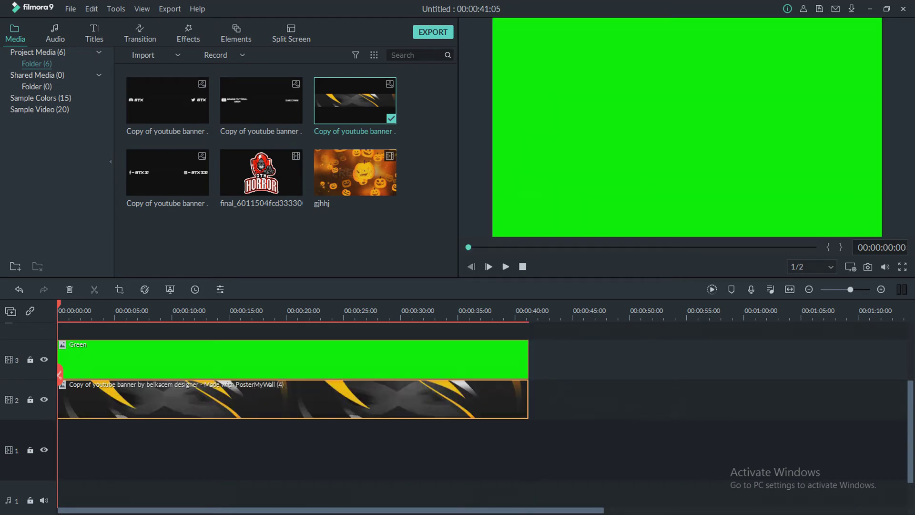
Step: Move the striped banner clip to track 4 above the green clip and position it along the bottom of the video frame
{"action": "left_click_drag", "start_coordinate": [293, 400], "coordinate": [293, 330]}
{"action": "scroll", "coordinate": [292, 371], "scroll_direction": "up", "scroll_amount": 1}
{"action": "scroll", "coordinate": [458, 413], "scroll_direction": "up", "scroll_amount": 2}
{"action": "left_click", "coordinate": [687, 127]}
{"action": "left_click_drag", "start_coordinate": [687, 128], "coordinate": [687, 206]}
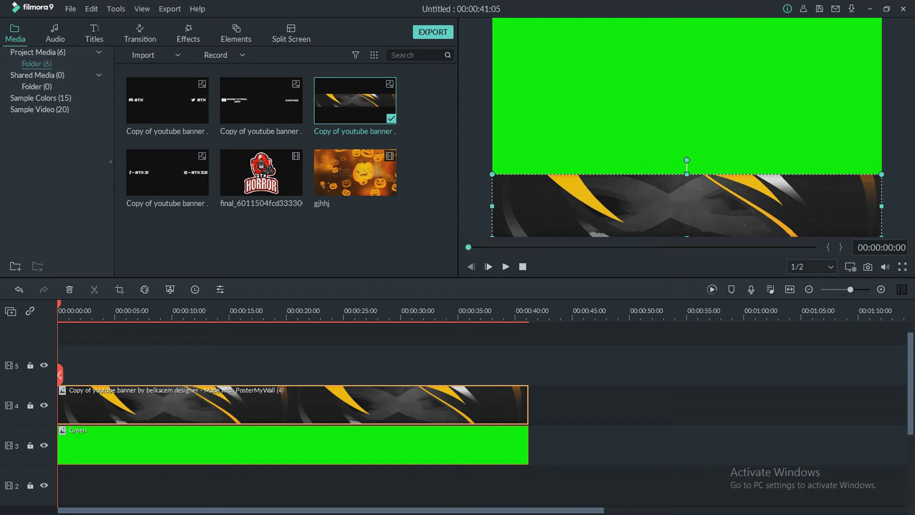
Step: Add the gjhhj pumpkin video to track 5, keeping the project settings at 1920 x 1080 25fps, and lower its volume to silence
{"action": "scroll", "coordinate": [457, 413], "scroll_direction": "up", "scroll_amount": 1}
{"action": "scroll", "coordinate": [457, 413], "scroll_direction": "down", "scroll_amount": 1}
{"action": "left_click_drag", "start_coordinate": [355, 172], "coordinate": [144, 366]}
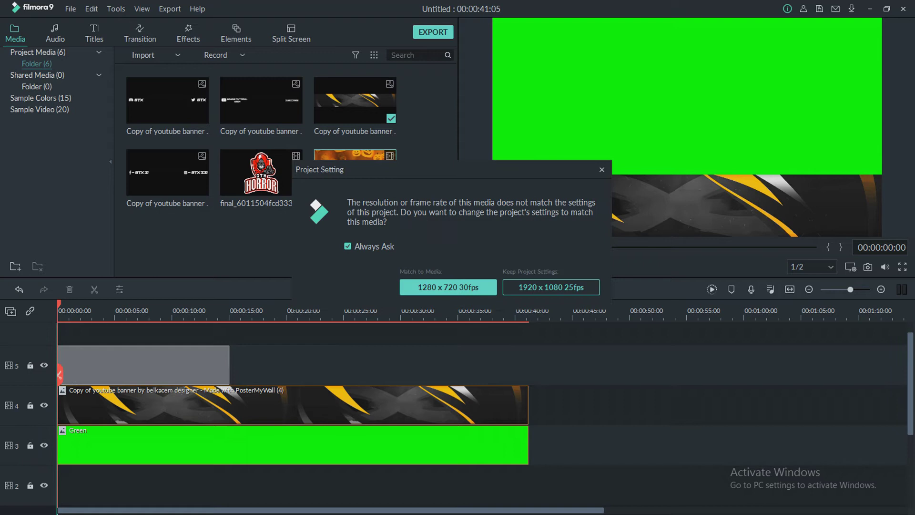
{"action": "left_click", "coordinate": [551, 286]}
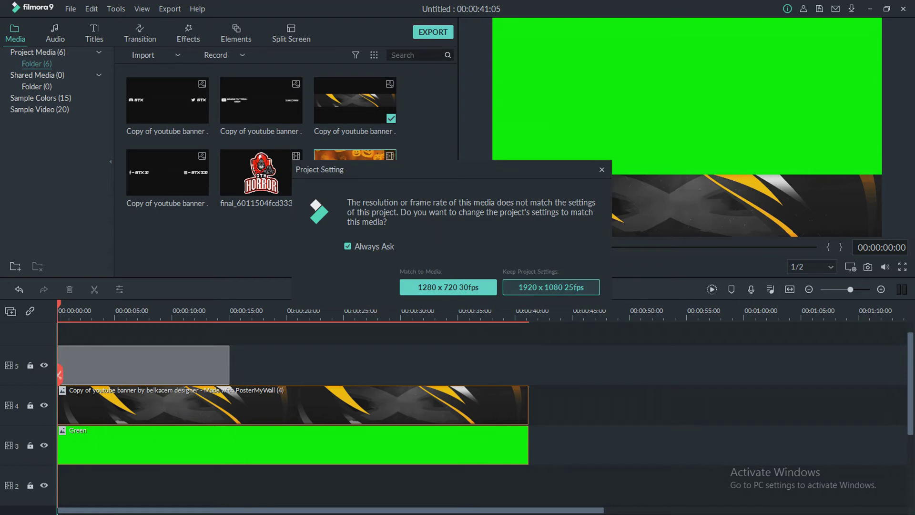
{"action": "left_click_drag", "start_coordinate": [158, 374], "coordinate": [161, 387]}
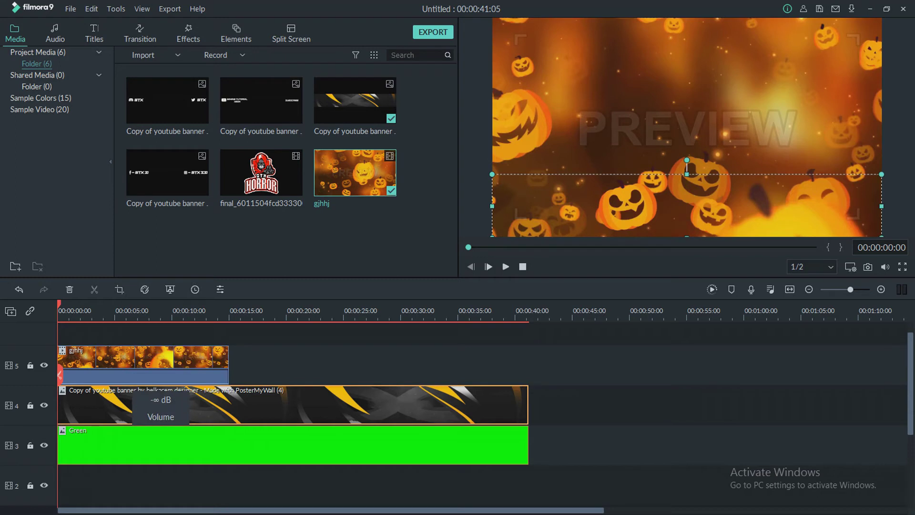
{"action": "mouse_move", "coordinate": [355, 172]}
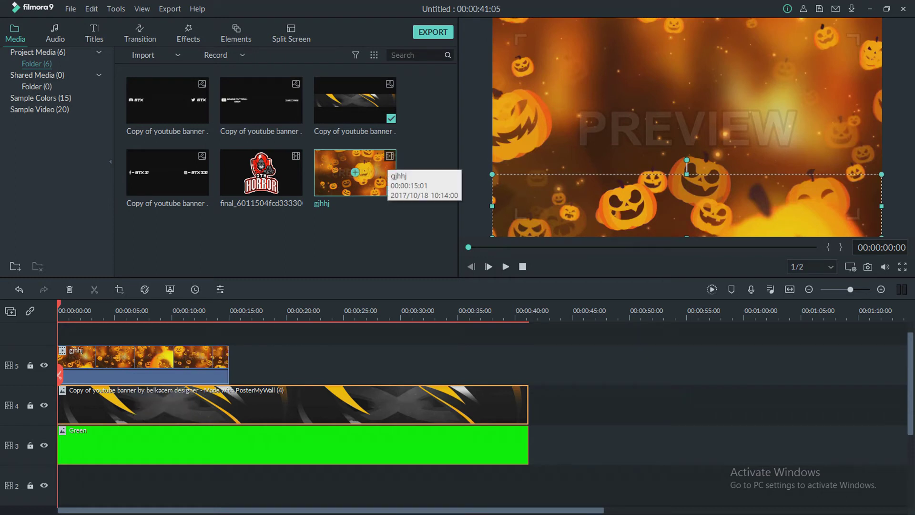
{"action": "left_click", "coordinate": [355, 172]}
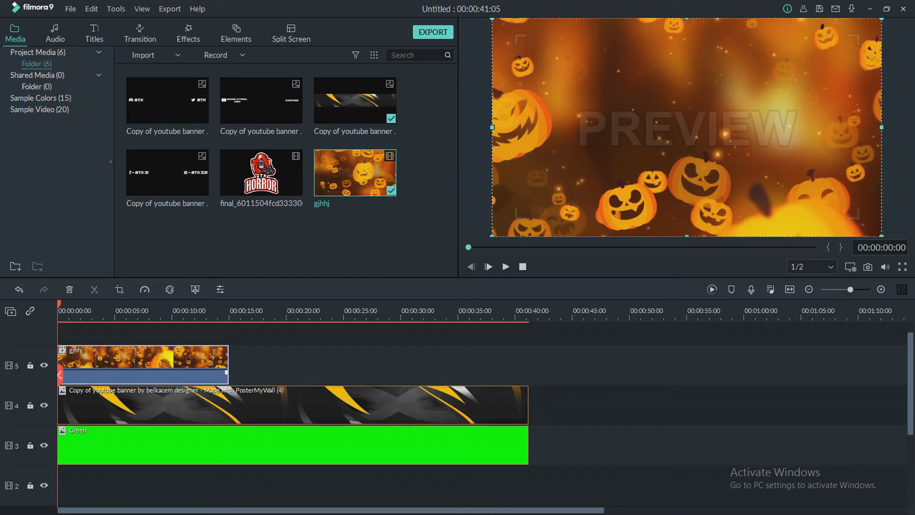
{"action": "key", "text": "End"}
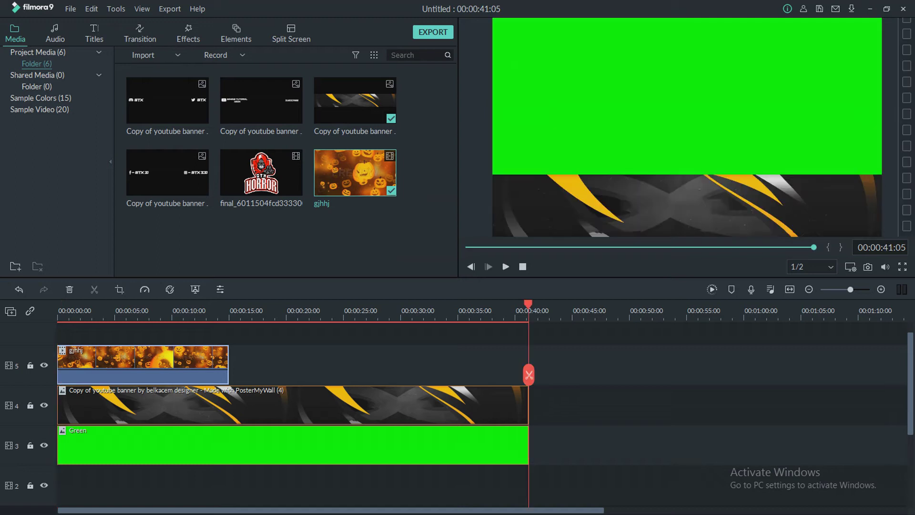
{"action": "key", "text": "ctrl+v"}
{"action": "key", "text": "ctrl+v"}
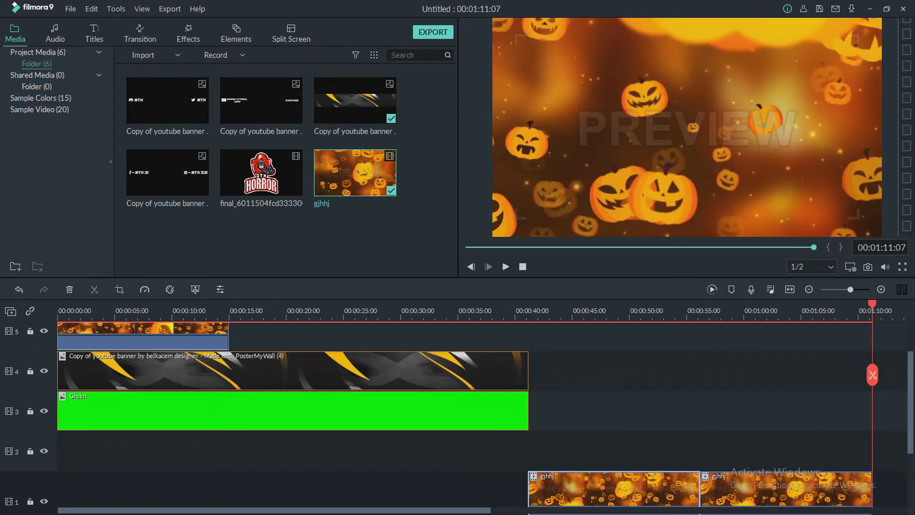
{"action": "key", "text": "ctrl+z"}
{"action": "key", "text": "ctrl+z"}
Step: Set the blending mode of the pumpkin clip on track 5 to Multiply
{"action": "left_click", "coordinate": [143, 381]}
{"action": "key", "text": "Home"}
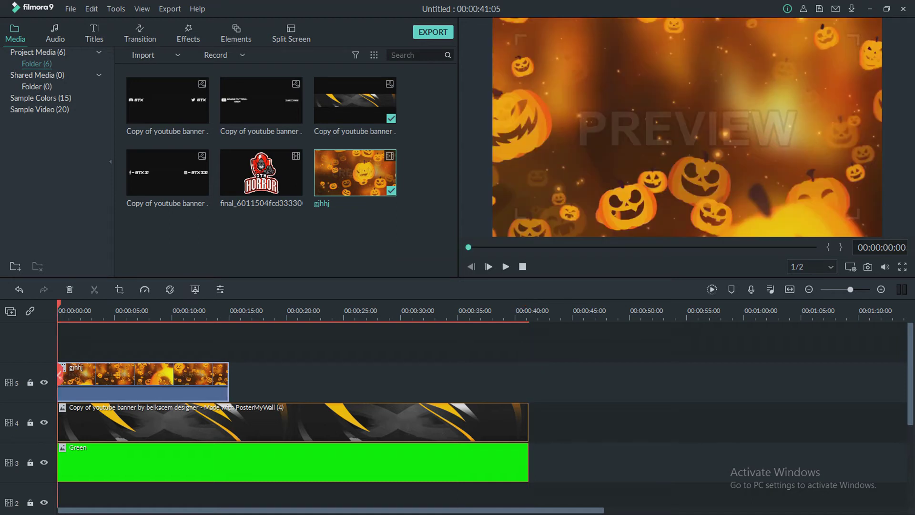
{"action": "double_click", "coordinate": [143, 381]}
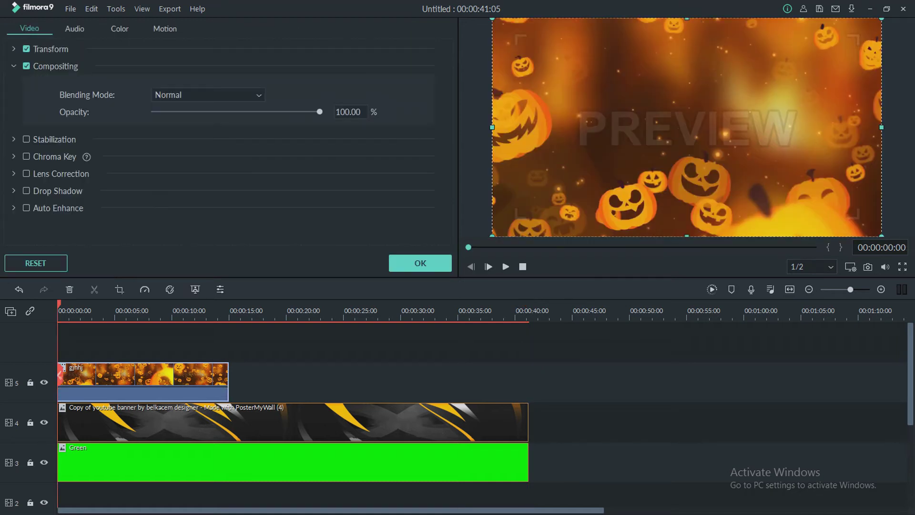
{"action": "left_click", "coordinate": [207, 95]}
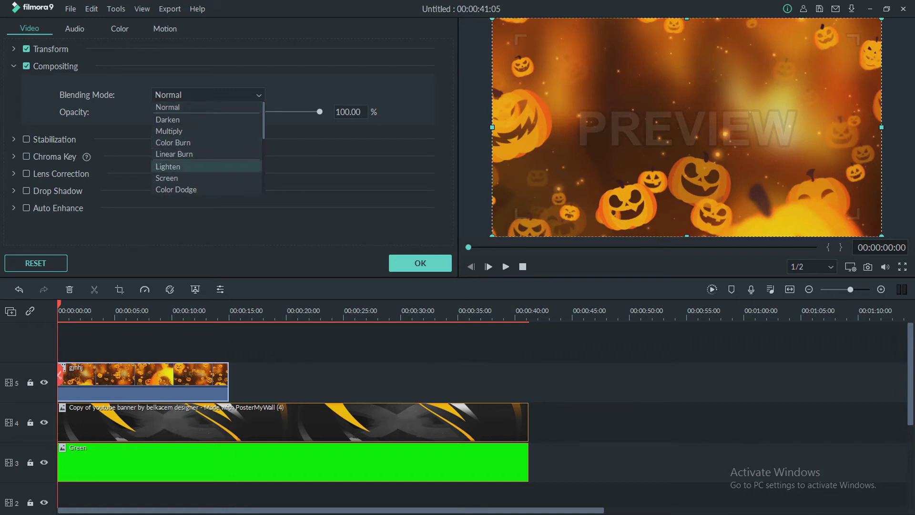
{"action": "left_click", "coordinate": [206, 131]}
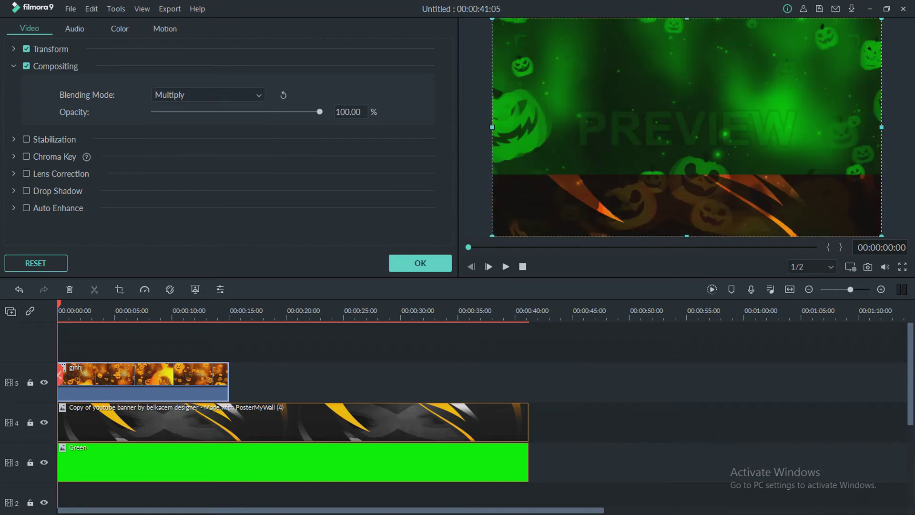
Step: Lower the pumpkin clip so it overlays only the striped banner, checking the alignment in playback, and apply the clip settings
{"action": "left_click_drag", "start_coordinate": [687, 127], "coordinate": [687, 236]}
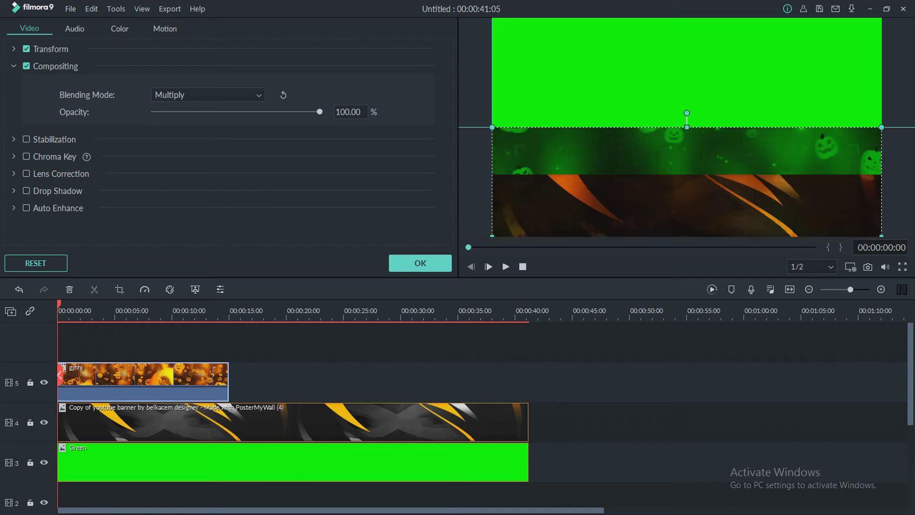
{"action": "left_click_drag", "start_coordinate": [686, 181], "coordinate": [686, 226]}
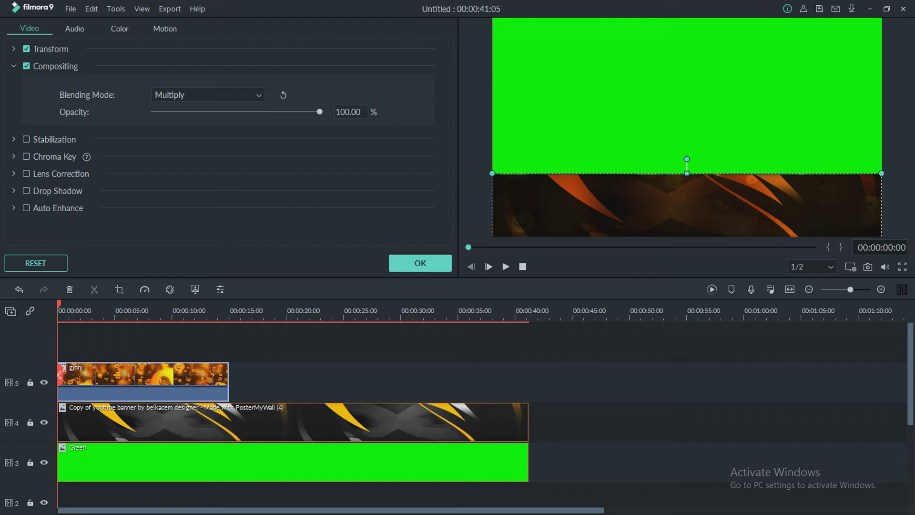
{"action": "left_click", "coordinate": [505, 266]}
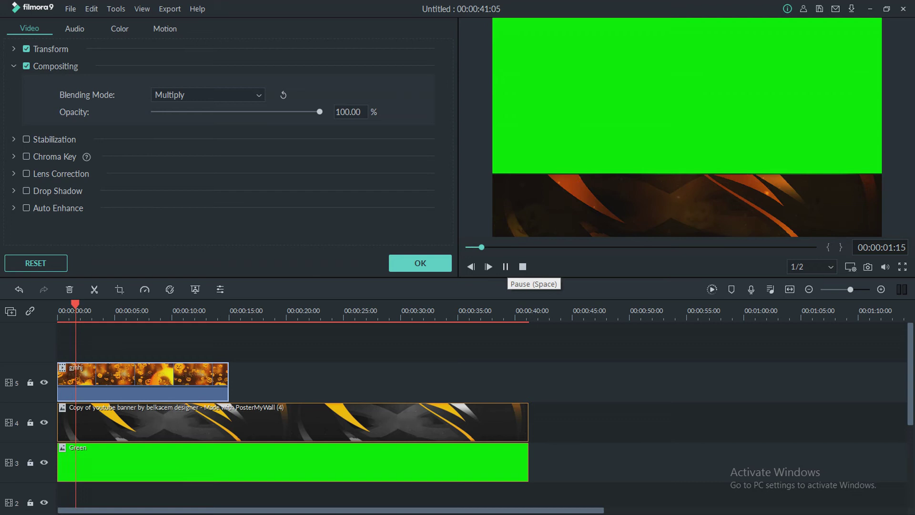
{"action": "key", "text": "space"}
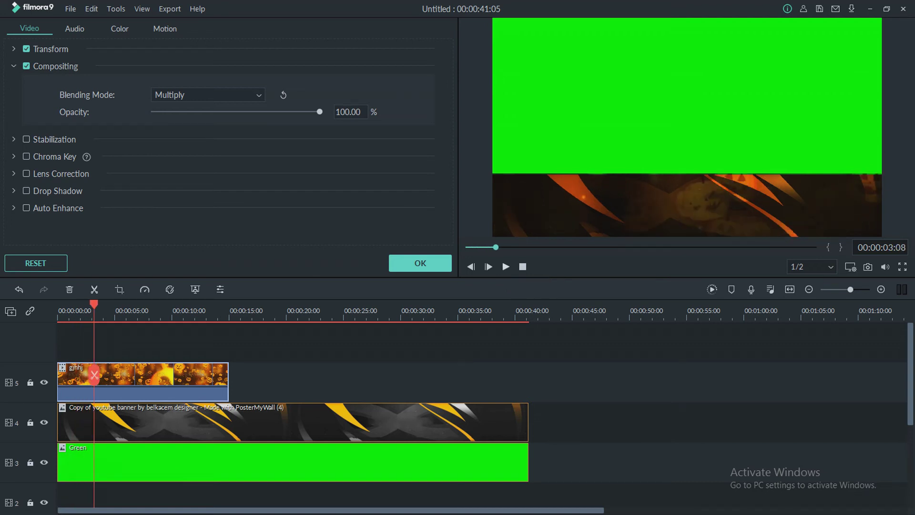
{"action": "left_click", "coordinate": [506, 266]}
{"action": "left_click", "coordinate": [506, 267]}
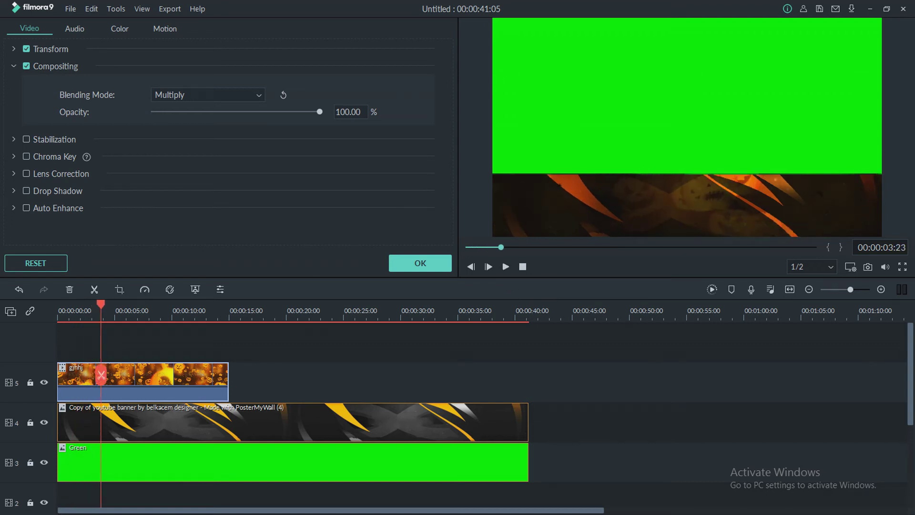
{"action": "left_click", "coordinate": [686, 171]}
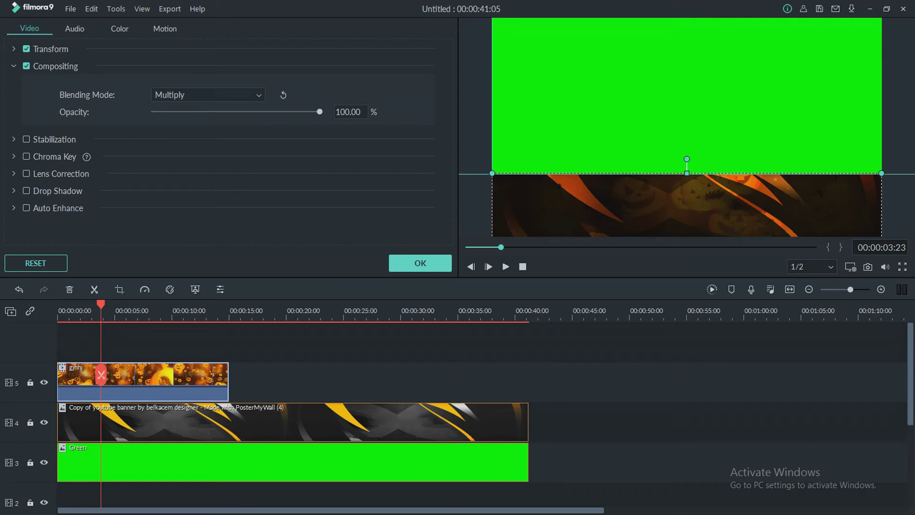
{"action": "key", "text": "space"}
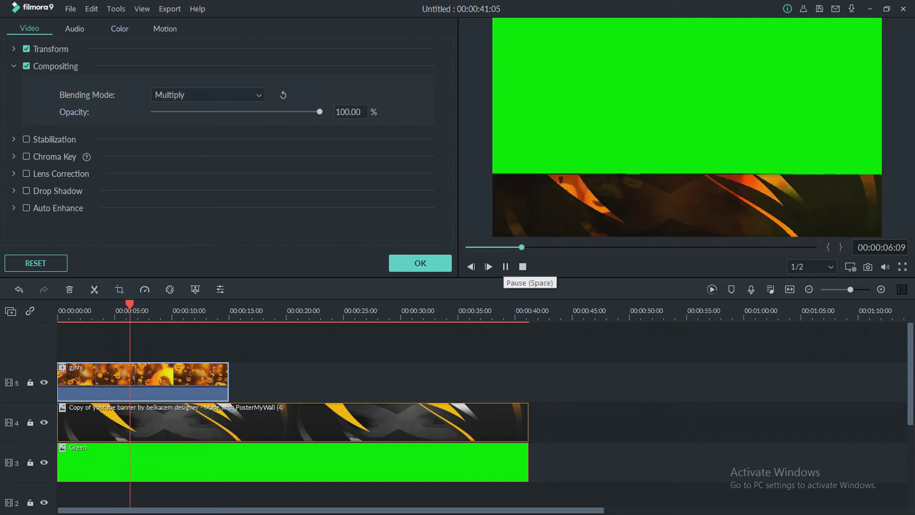
{"action": "key", "text": "space"}
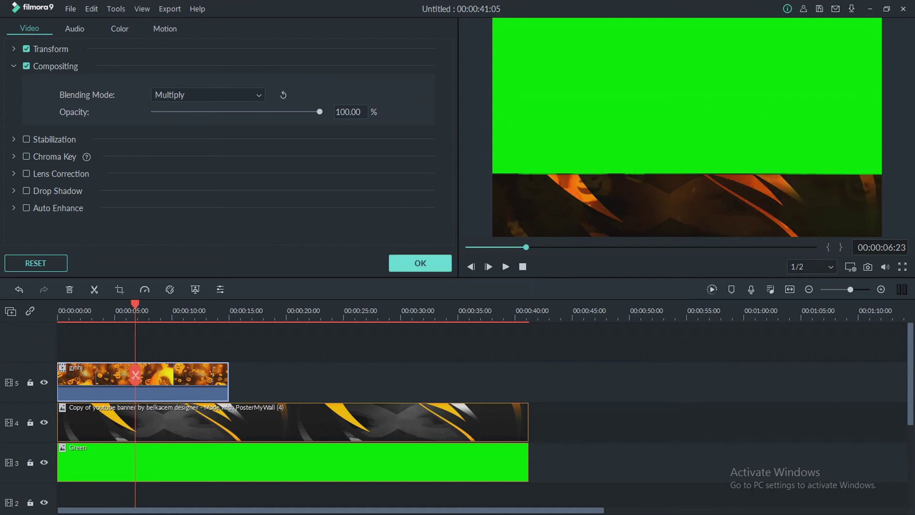
{"action": "left_click", "coordinate": [419, 263]}
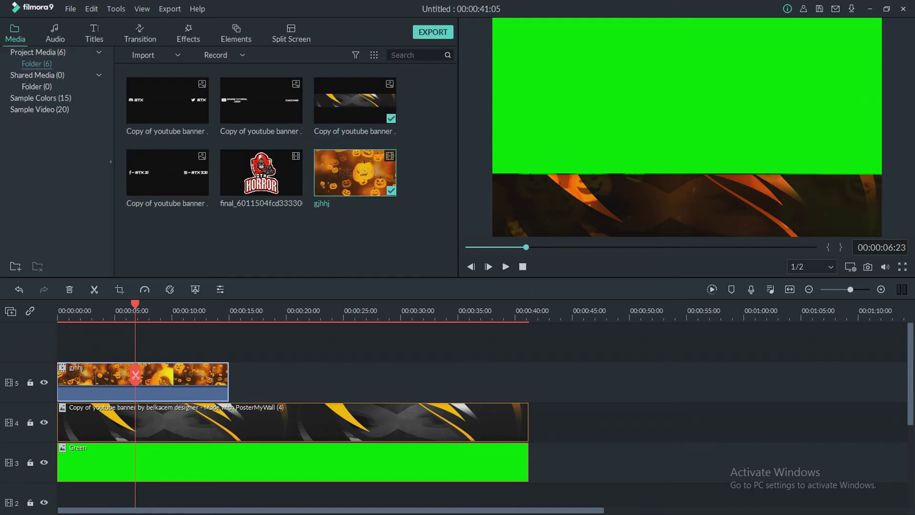
Step: Duplicate the pumpkin clip twice and line the copies up end to end after the original on track 5
{"action": "key", "text": "Home"}
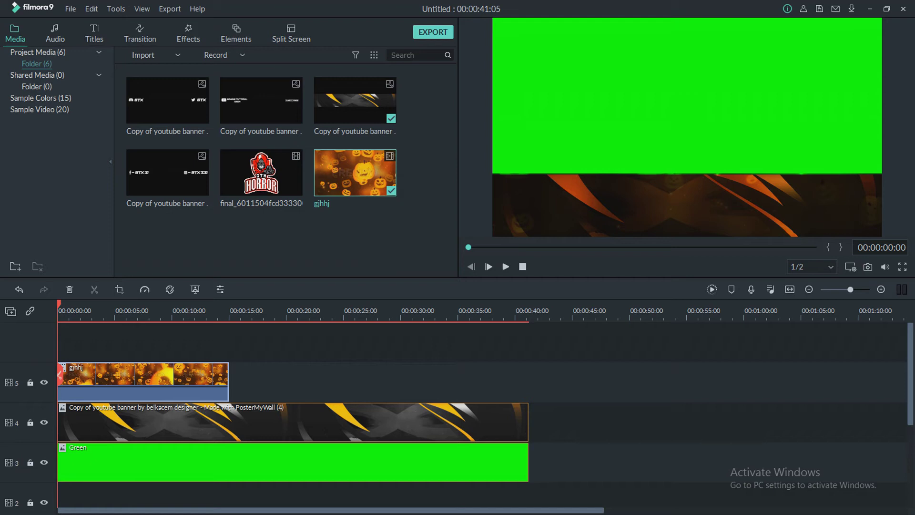
{"action": "right_click", "coordinate": [211, 378]}
{"action": "key", "text": "Escape"}
{"action": "key", "text": "End"}
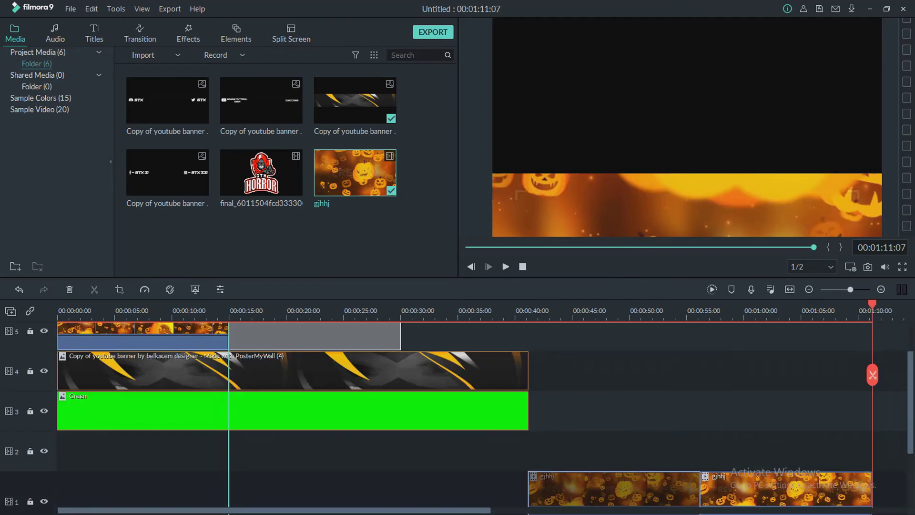
{"action": "left_click_drag", "start_coordinate": [614, 489], "coordinate": [314, 336]}
{"action": "left_click_drag", "start_coordinate": [785, 489], "coordinate": [486, 336]}
Step: Extend the striped banner and green clips to match the end of the last pumpkin clip
{"action": "scroll", "coordinate": [486, 335], "scroll_direction": "up", "scroll_amount": 2}
{"action": "left_click_drag", "start_coordinate": [527, 422], "coordinate": [572, 421]}
{"action": "left_click", "coordinate": [527, 462]}
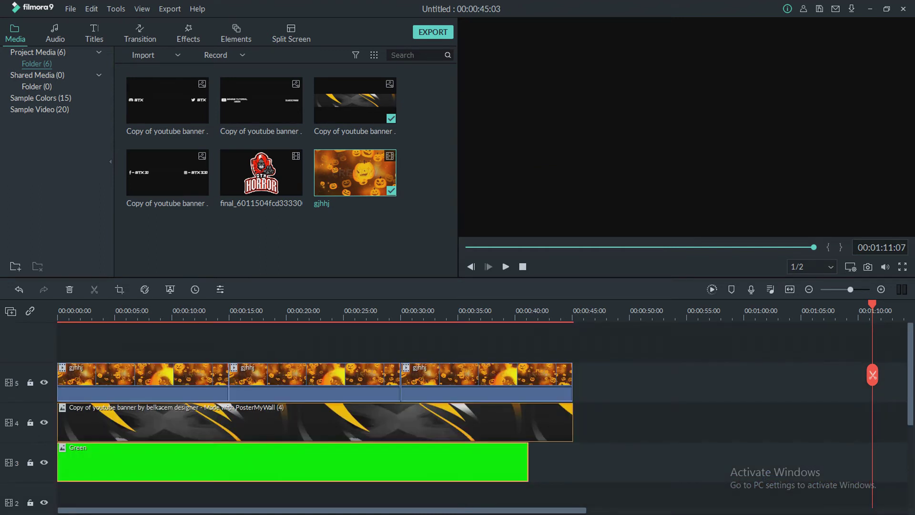
{"action": "left_click_drag", "start_coordinate": [527, 461], "coordinate": [572, 461]}
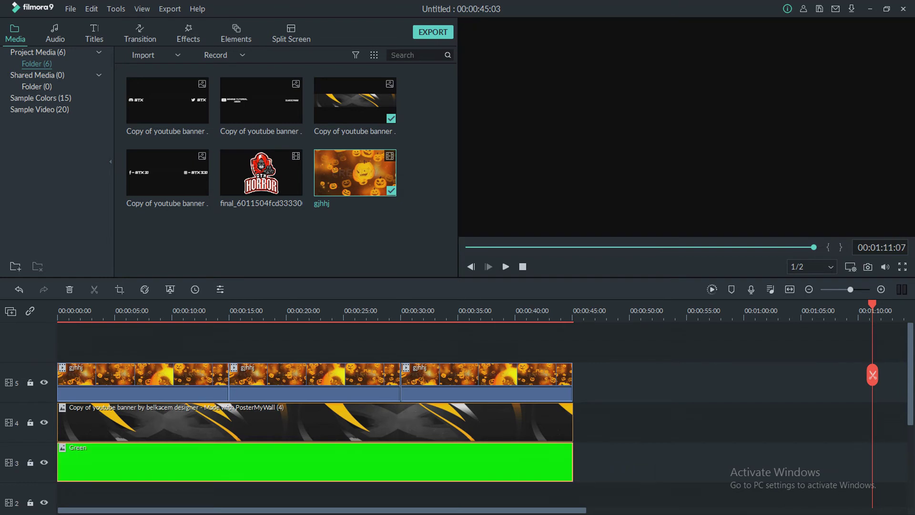
Step: Place the HORROR logo video on a new track 6 above the pumpkin clips, starting at 00:00:00:00
{"action": "key", "text": "Home"}
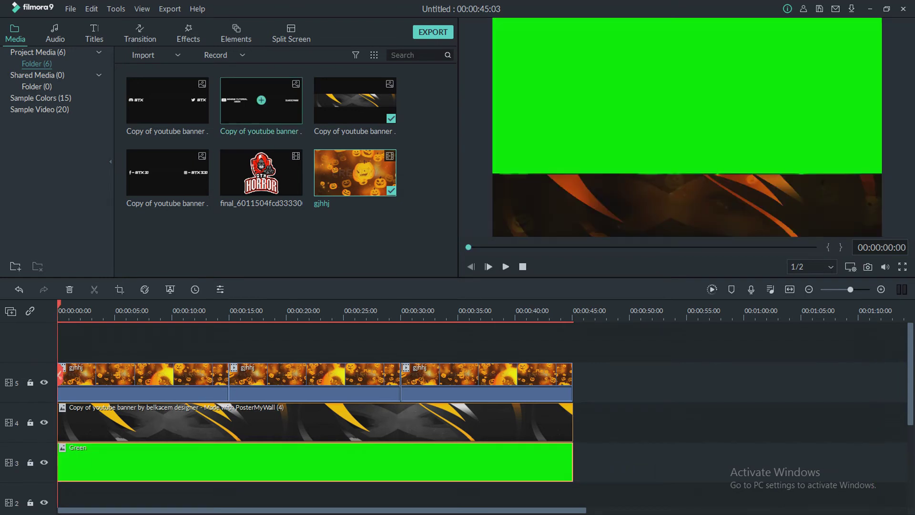
{"action": "mouse_move", "coordinate": [261, 172]}
{"action": "left_click_drag", "start_coordinate": [261, 172], "coordinate": [229, 381]}
{"action": "left_click_drag", "start_coordinate": [229, 342], "coordinate": [85, 342]}
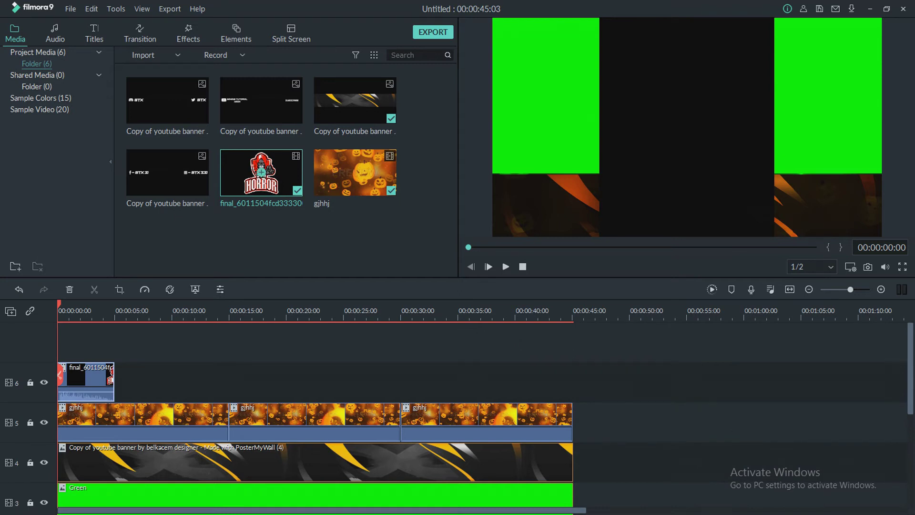
Step: Play the timeline to check the Discord and Twitter banner over the pumpkin background
{"action": "left_click_drag", "start_coordinate": [98, 391], "coordinate": [98, 405]}
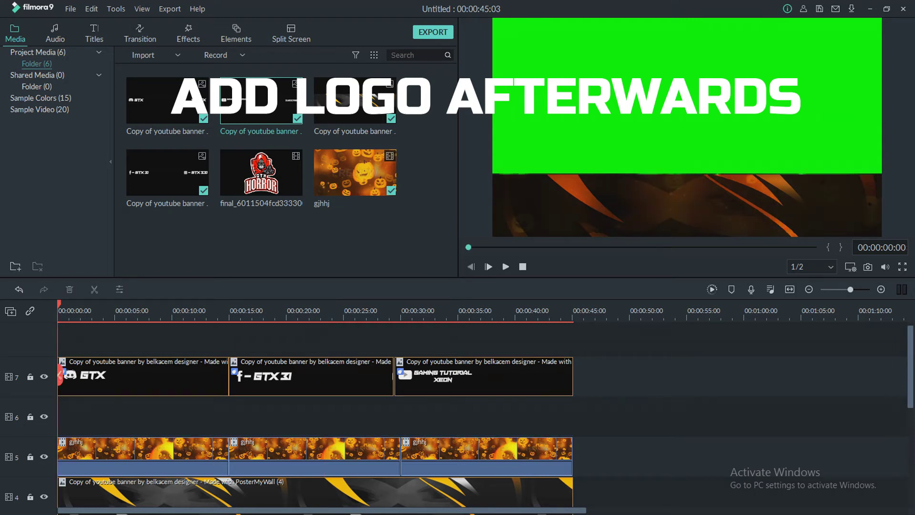
{"action": "left_click", "coordinate": [505, 267]}
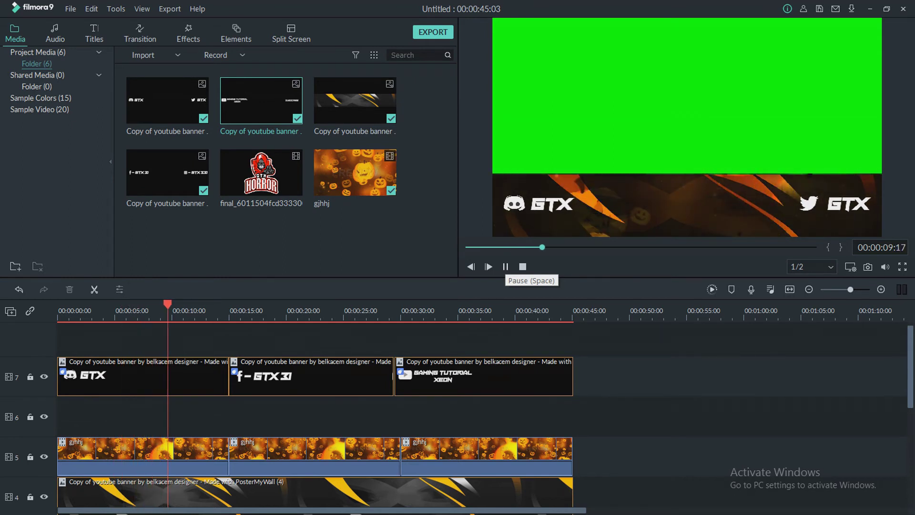
{"action": "left_click", "coordinate": [505, 267]}
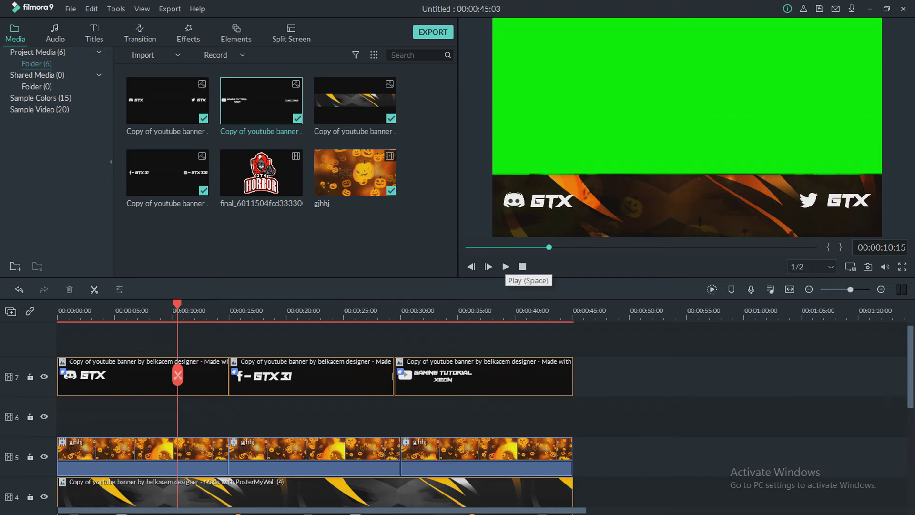
Step: Examine the motion presets available for the Discord and Twitter banner clip on track 7
{"action": "left_click", "coordinate": [142, 376]}
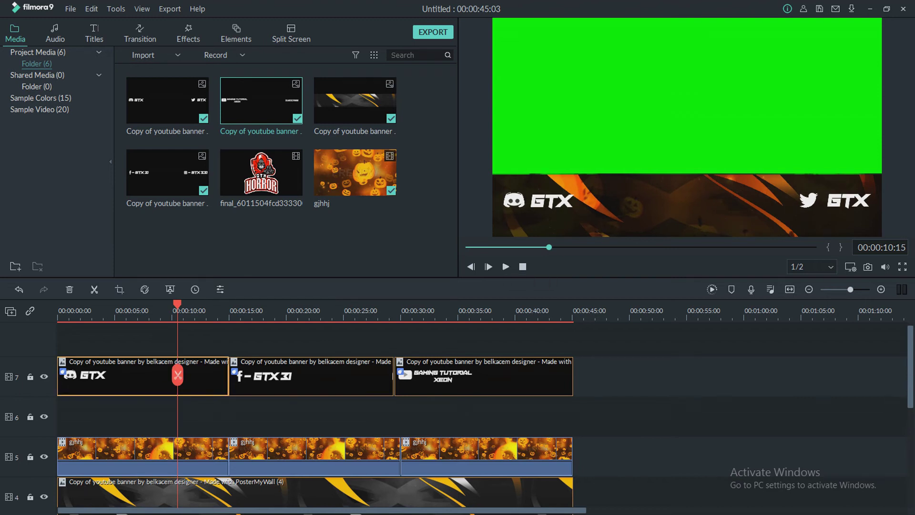
{"action": "left_click", "coordinate": [220, 289]}
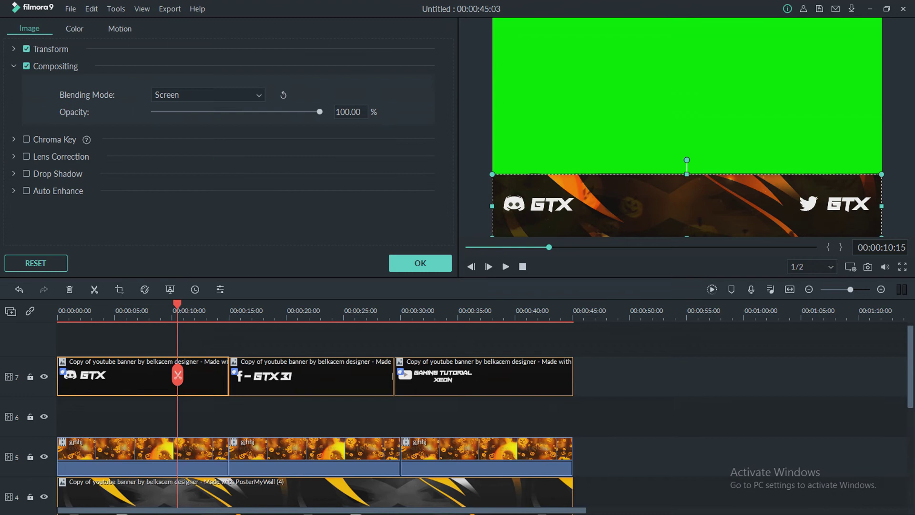
{"action": "left_click", "coordinate": [120, 29]}
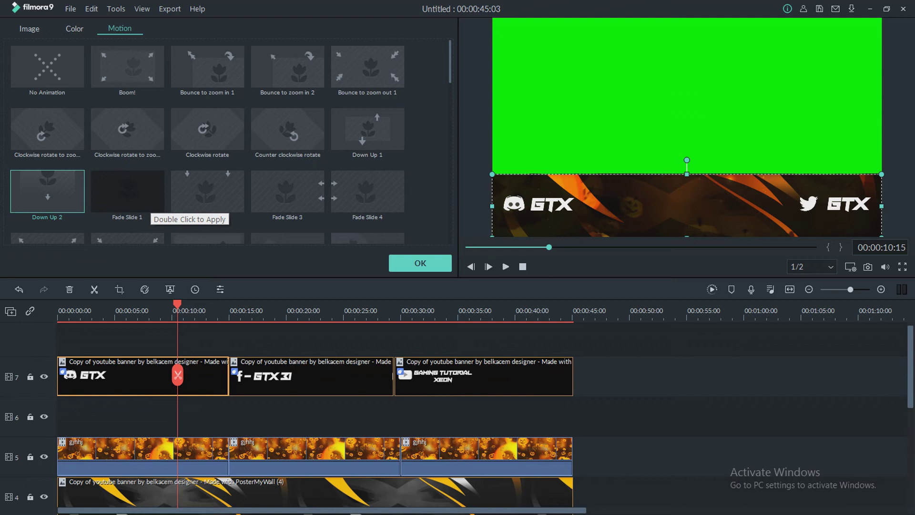
{"action": "scroll", "coordinate": [143, 200], "scroll_direction": "down", "scroll_amount": 3}
{"action": "scroll", "coordinate": [205, 138], "scroll_direction": "down", "scroll_amount": 10}
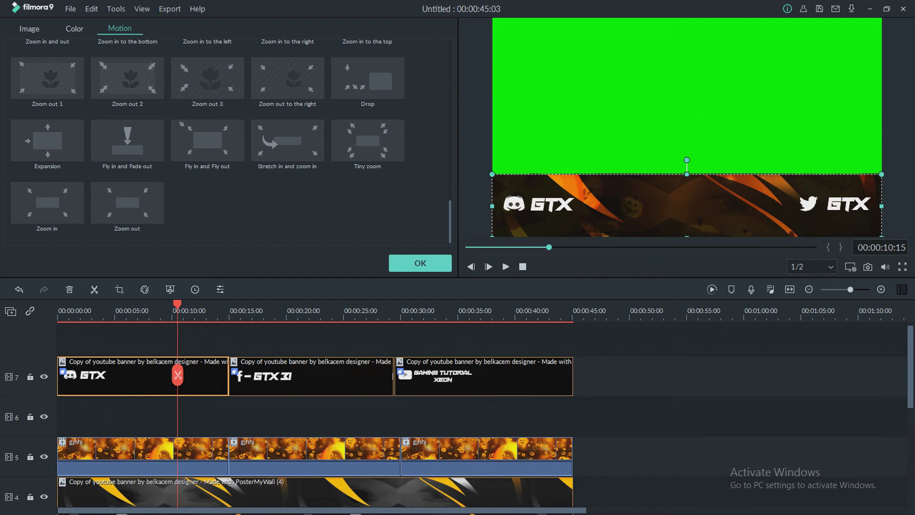
{"action": "scroll", "coordinate": [229, 143], "scroll_direction": "up", "scroll_amount": 3}
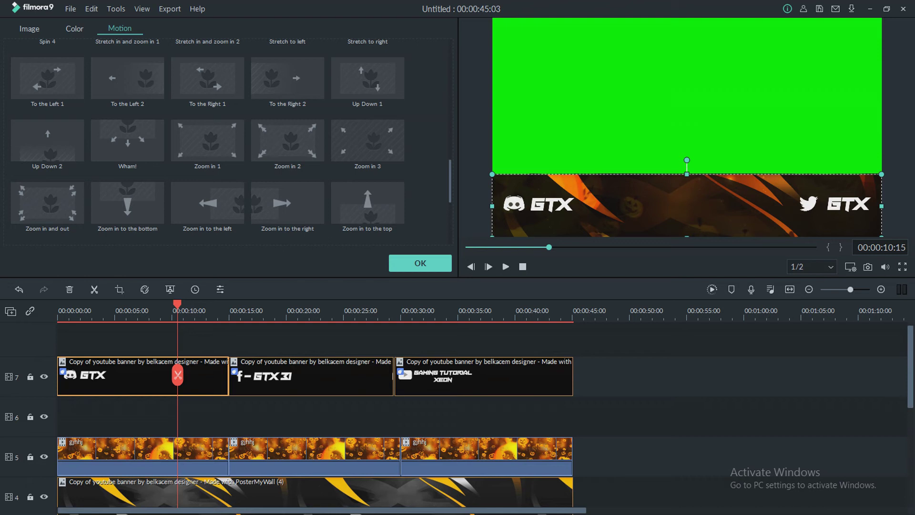
{"action": "scroll", "coordinate": [205, 143], "scroll_direction": "up", "scroll_amount": 5}
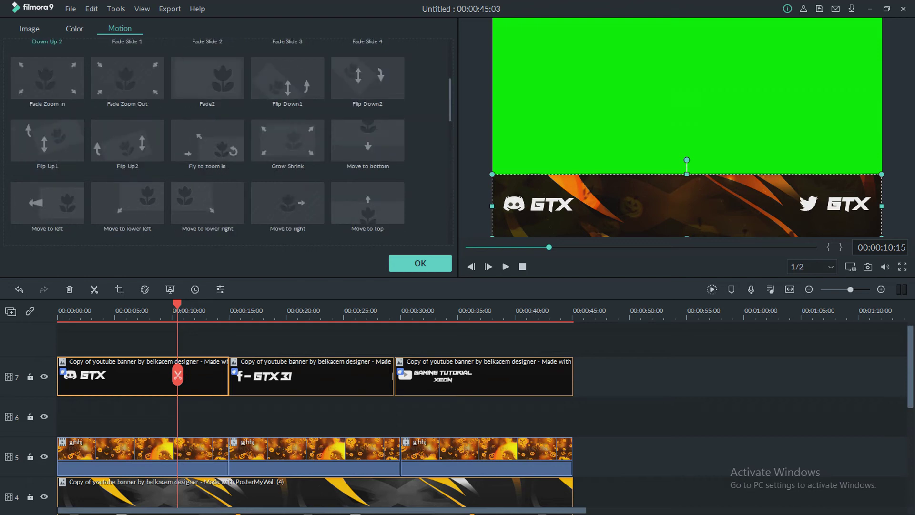
{"action": "scroll", "coordinate": [205, 143], "scroll_direction": "up", "scroll_amount": 3}
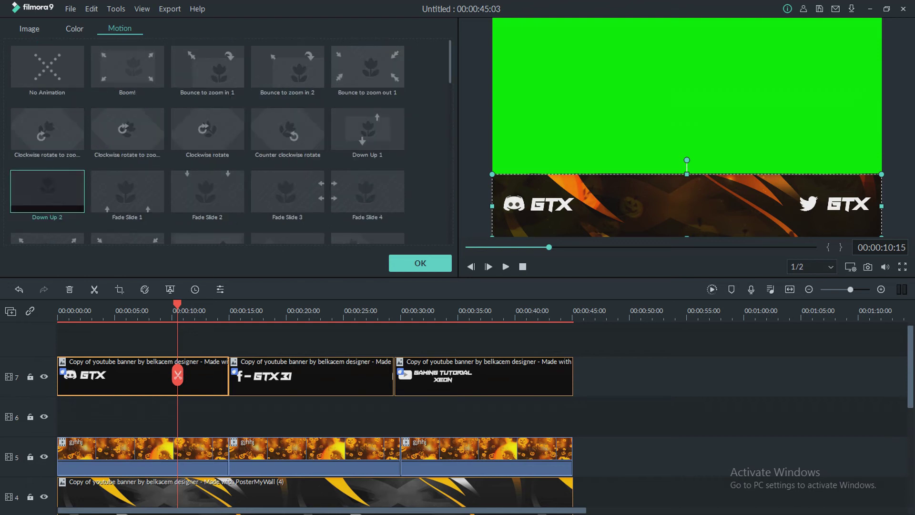
{"action": "scroll", "coordinate": [205, 143], "scroll_direction": "down", "scroll_amount": 8}
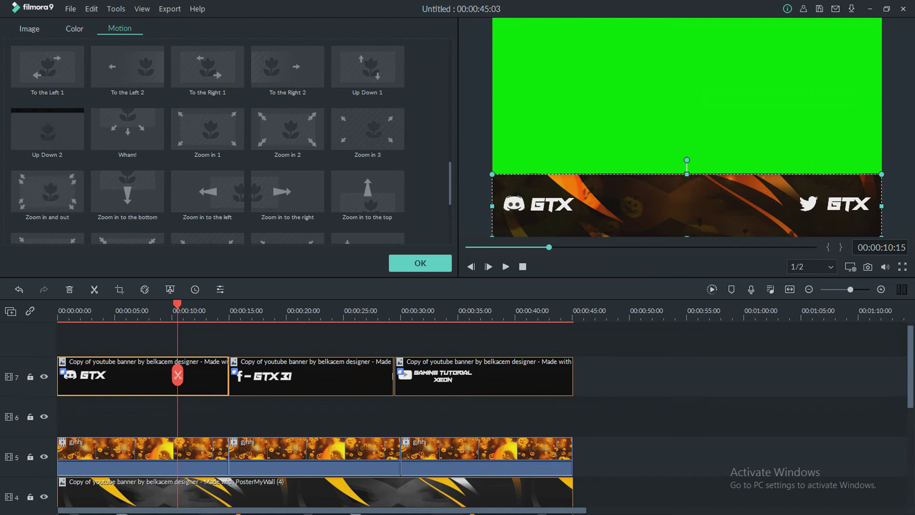
{"action": "key", "text": "Home"}
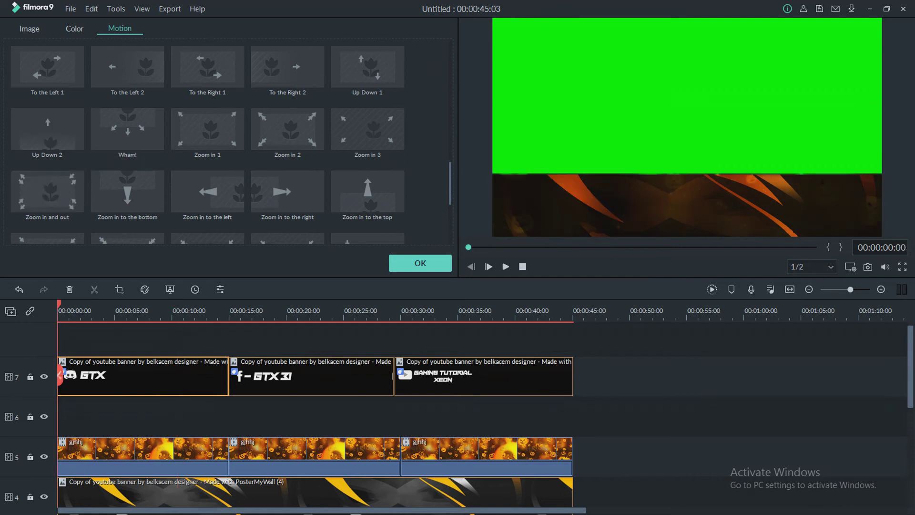
Step: Apply the Up Down 2 motion to the Facebook and Instagram banner clip and check its first frames
{"action": "left_click", "coordinate": [310, 375]}
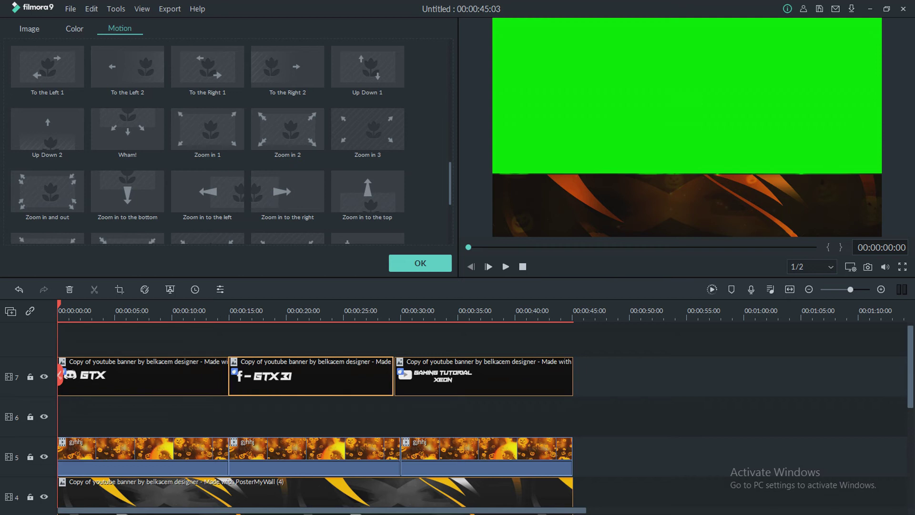
{"action": "scroll", "coordinate": [208, 143], "scroll_direction": "down", "scroll_amount": 4}
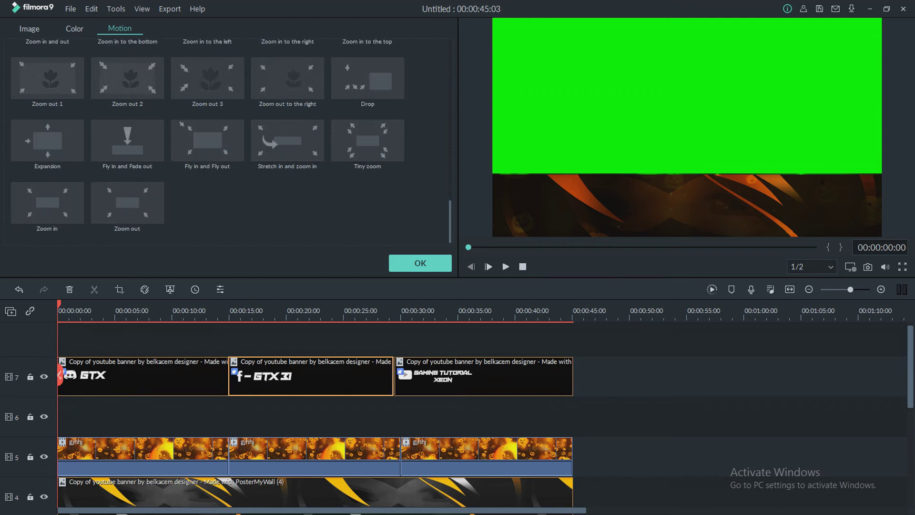
{"action": "scroll", "coordinate": [61, 145], "scroll_direction": "up", "scroll_amount": 4}
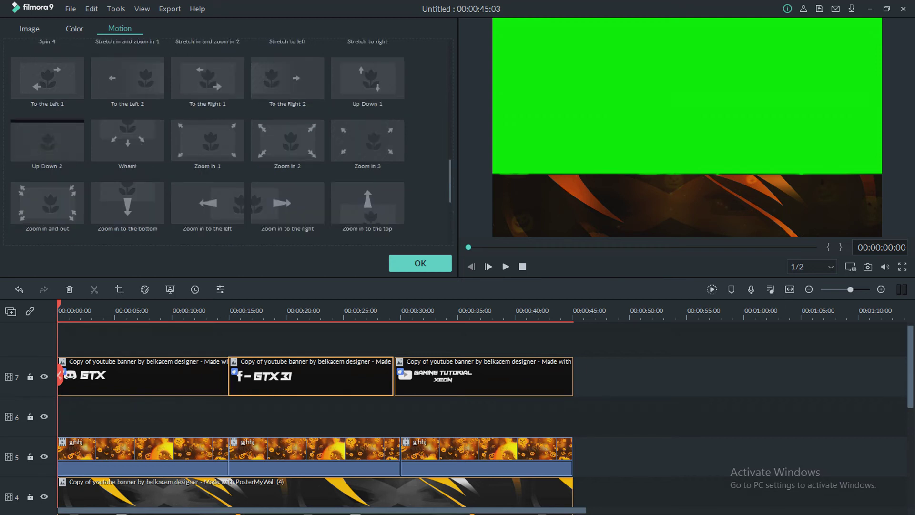
{"action": "double_click", "coordinate": [61, 145]}
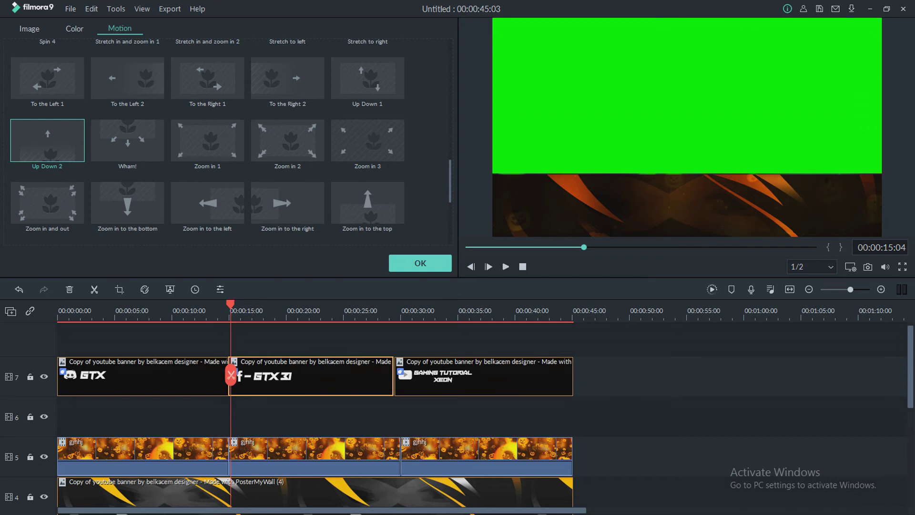
{"action": "key", "text": "Left"}
{"action": "key", "text": "Left"}
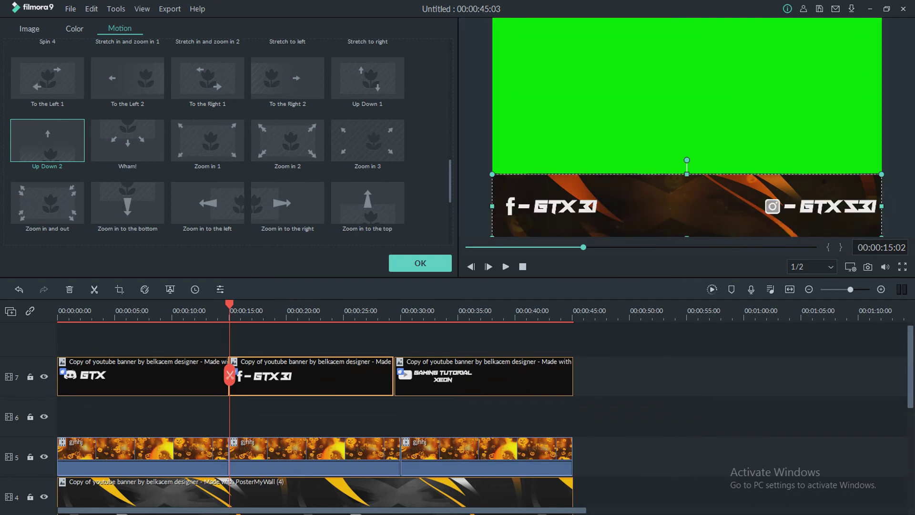
Step: Move the YouTube banner clip earlier on track 7 so it starts directly after the Facebook banner clip
{"action": "left_click", "coordinate": [378, 310]}
{"action": "left_click_drag", "start_coordinate": [401, 376], "coordinate": [399, 376]}
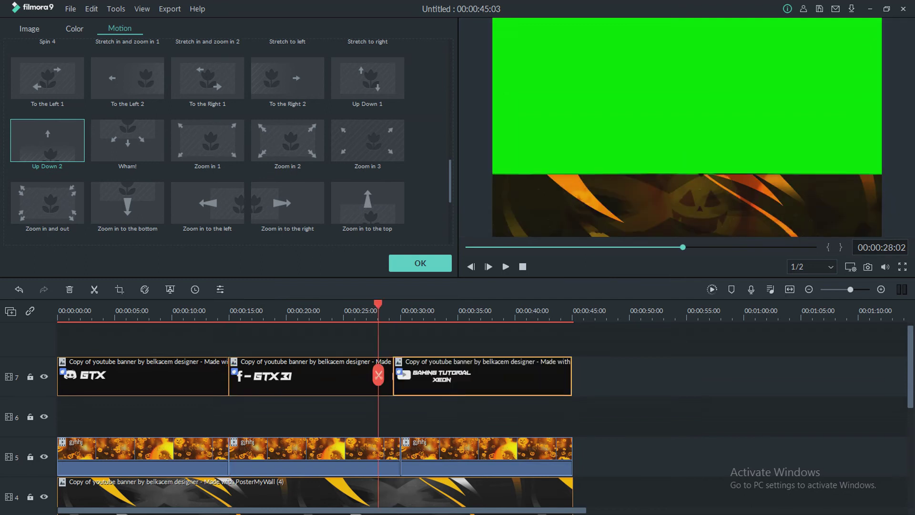
{"action": "left_click", "coordinate": [394, 310]}
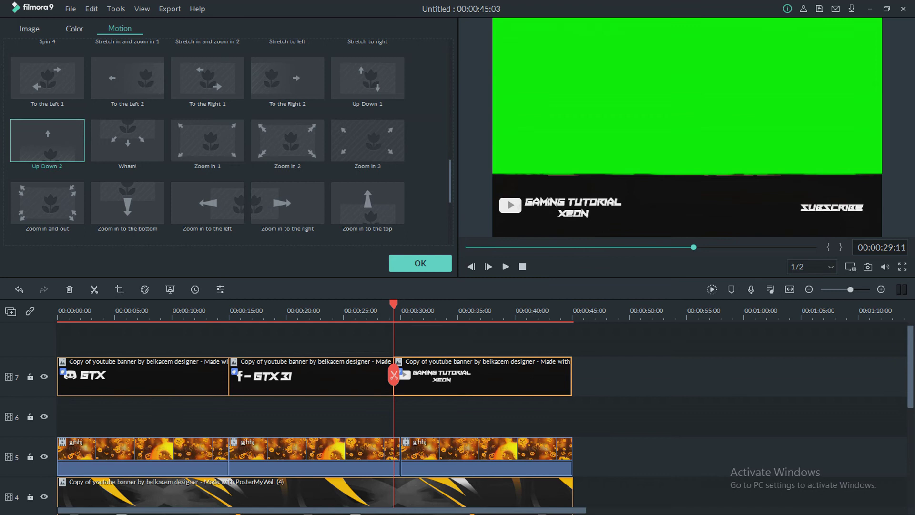
Step: Play the timeline from the start to check the banner animations and confirm the motion settings
{"action": "key", "text": "Home"}
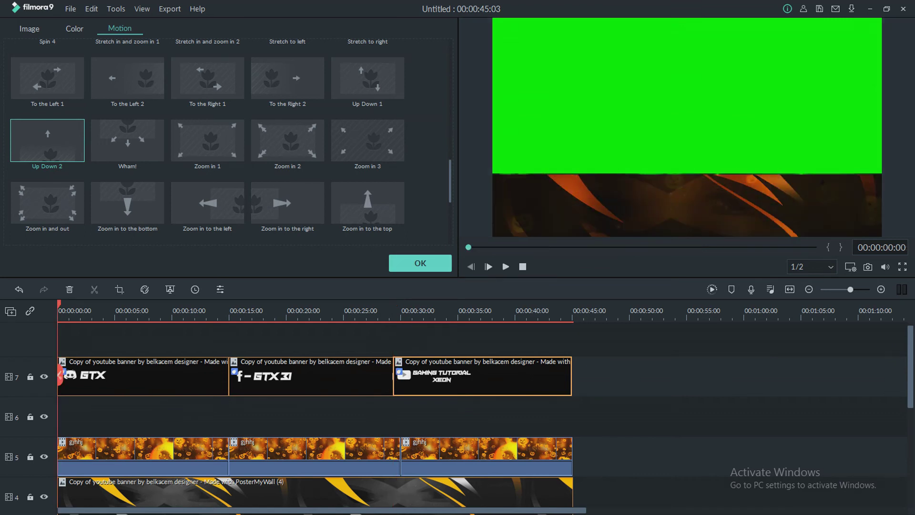
{"action": "left_click", "coordinate": [506, 266]}
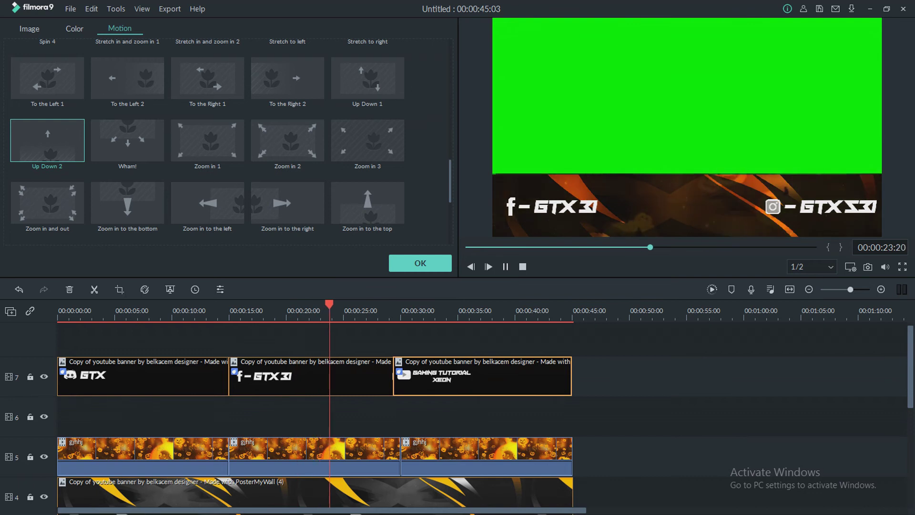
{"action": "key", "text": "Return"}
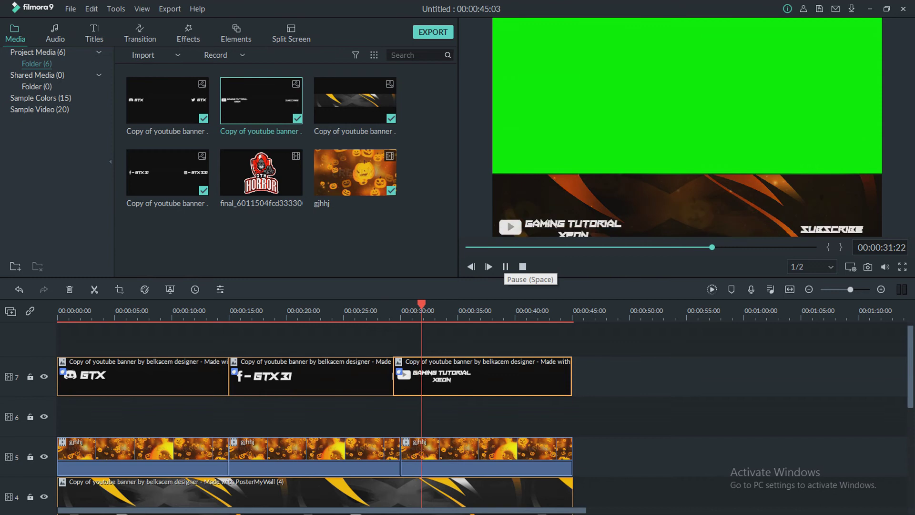
{"action": "left_click", "coordinate": [505, 267]}
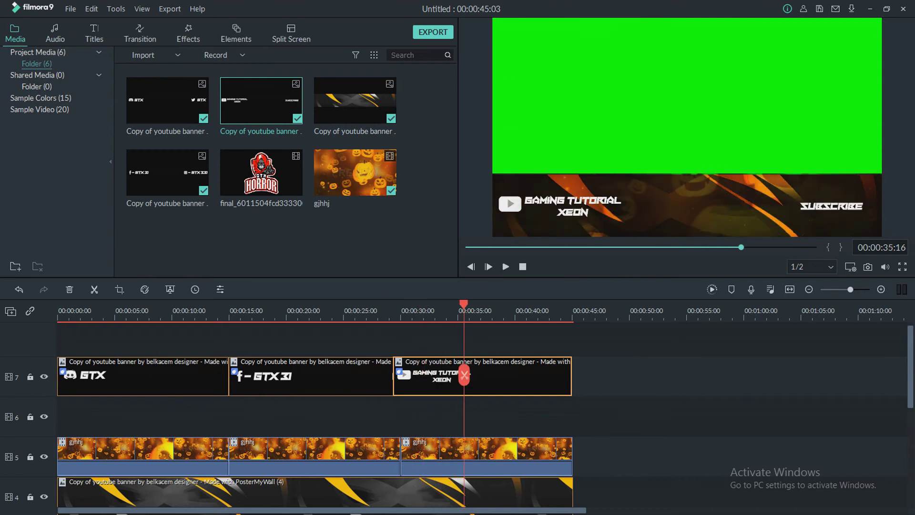
Step: Apply the Up Down 2 motion to the Discord and Twitter banner clip and confirm it
{"action": "key", "text": "Home"}
{"action": "left_click", "coordinate": [143, 376]}
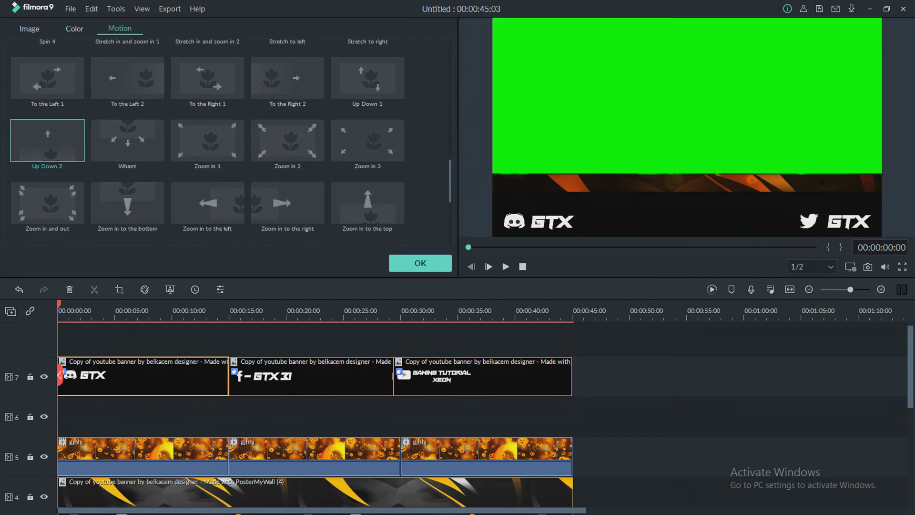
{"action": "left_click", "coordinate": [420, 263]}
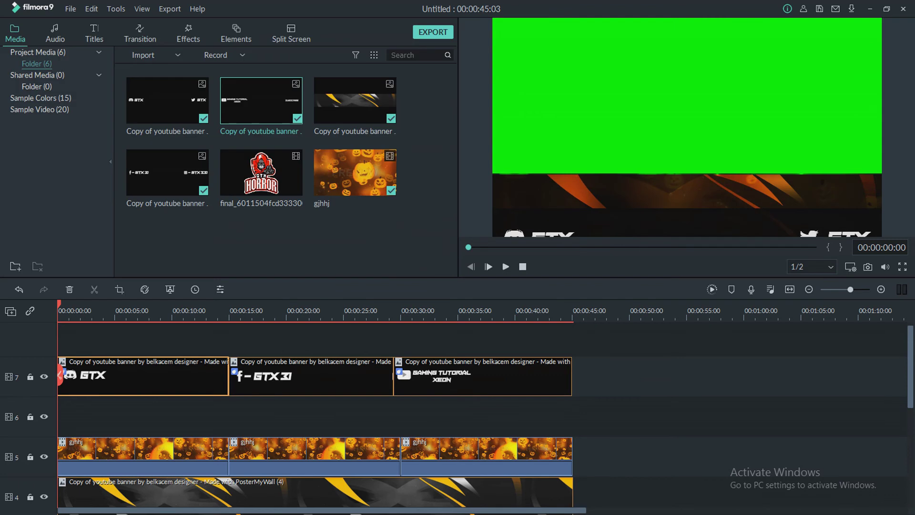
Step: Play the start of the timeline to check the Discord and Twitter banner's entrance animation
{"action": "left_click", "coordinate": [505, 266]}
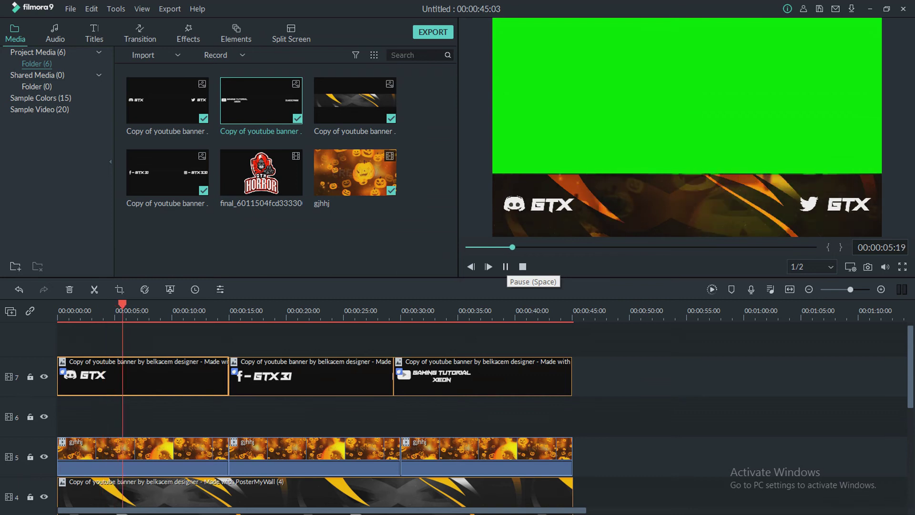
{"action": "left_click", "coordinate": [506, 266]}
{"action": "scroll", "coordinate": [132, 375], "scroll_direction": "down", "scroll_amount": 2}
{"action": "scroll", "coordinate": [133, 375], "scroll_direction": "up", "scroll_amount": 2}
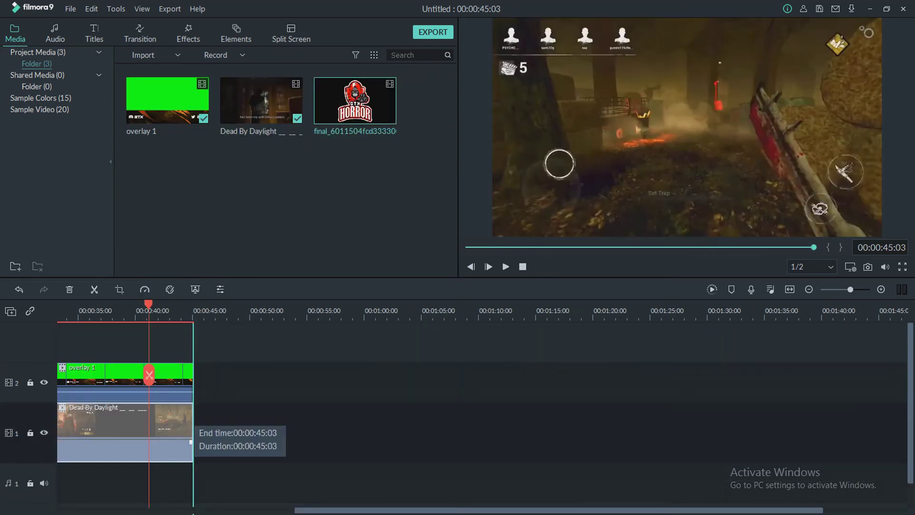
Step: Trim the Dead By Daylight gameplay clip to end with the overlay 1 clip at 00:00:45:03
{"action": "left_click_drag", "start_coordinate": [193, 425], "coordinate": [193, 425]}
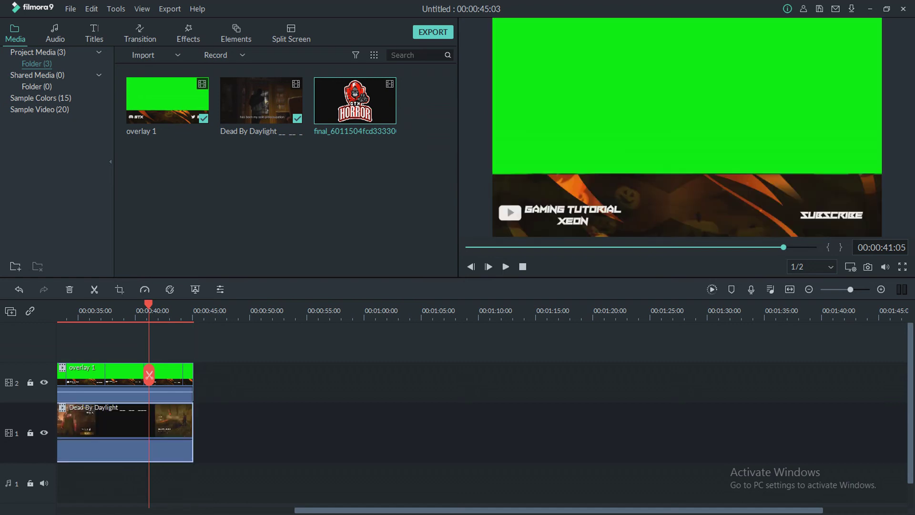
{"action": "key", "text": "End"}
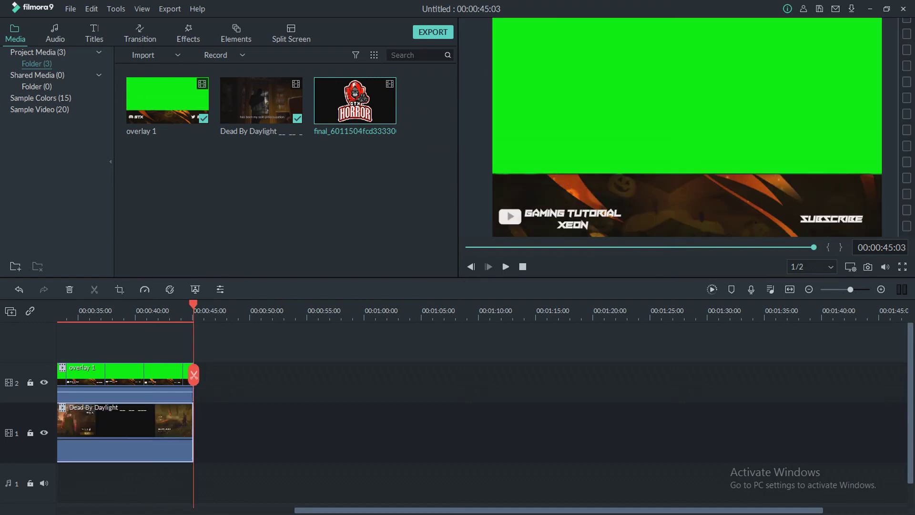
{"action": "key", "text": "Home"}
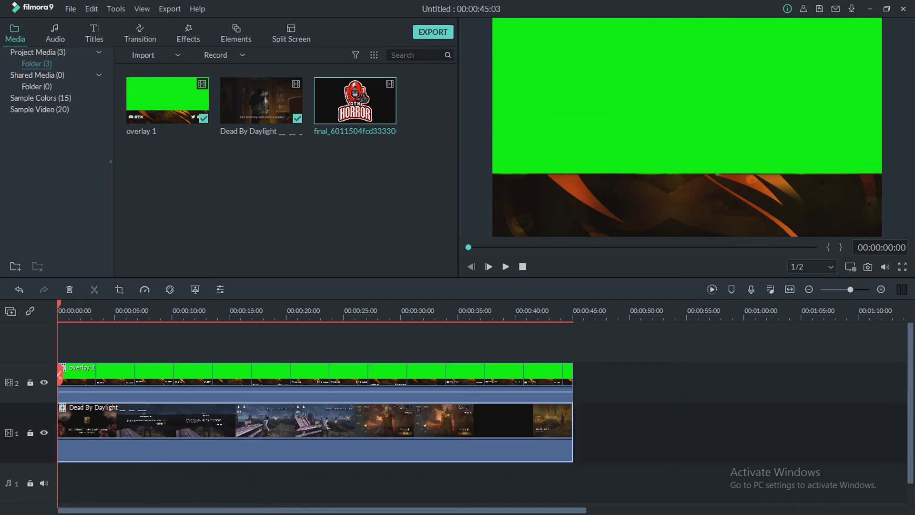
Step: Key out the green background of the overlay 1 clip with a chroma key offset of 16 and confirm
{"action": "right_click", "coordinate": [300, 379]}
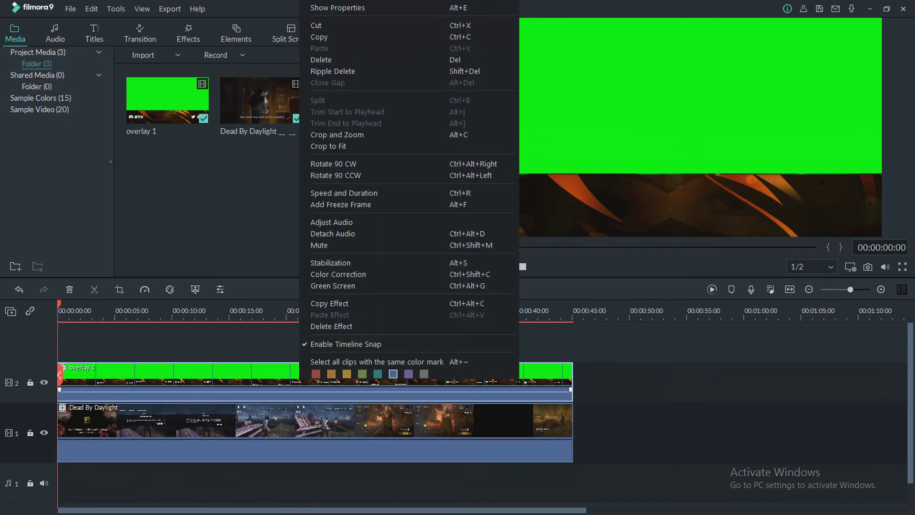
{"action": "left_click", "coordinate": [333, 285]}
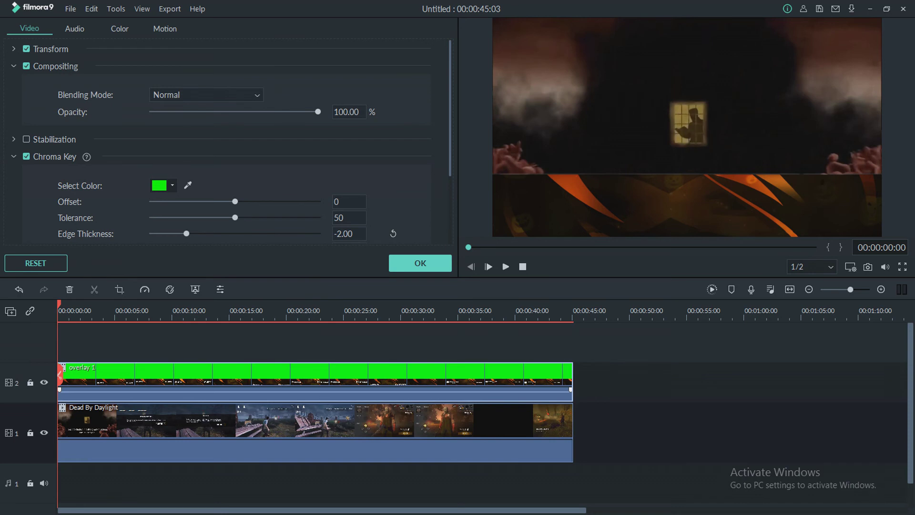
{"action": "left_click_drag", "start_coordinate": [235, 201], "coordinate": [248, 201]}
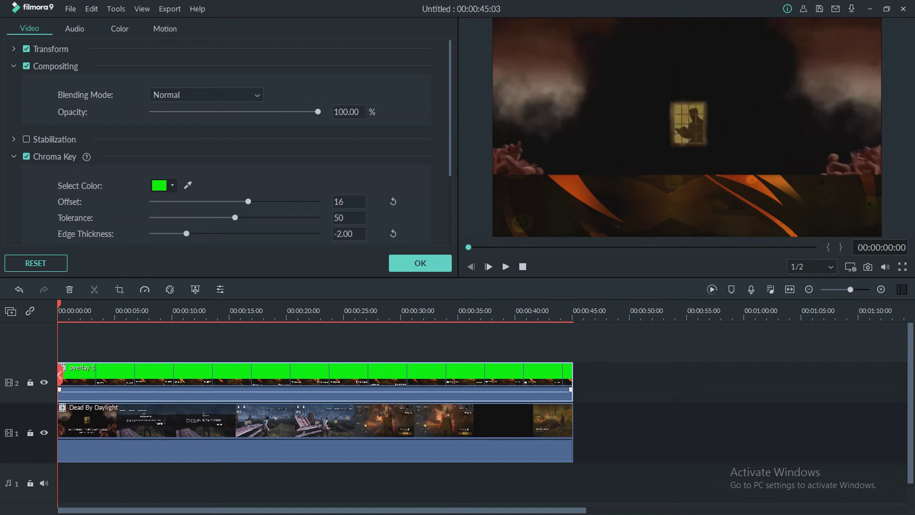
{"action": "left_click", "coordinate": [420, 262]}
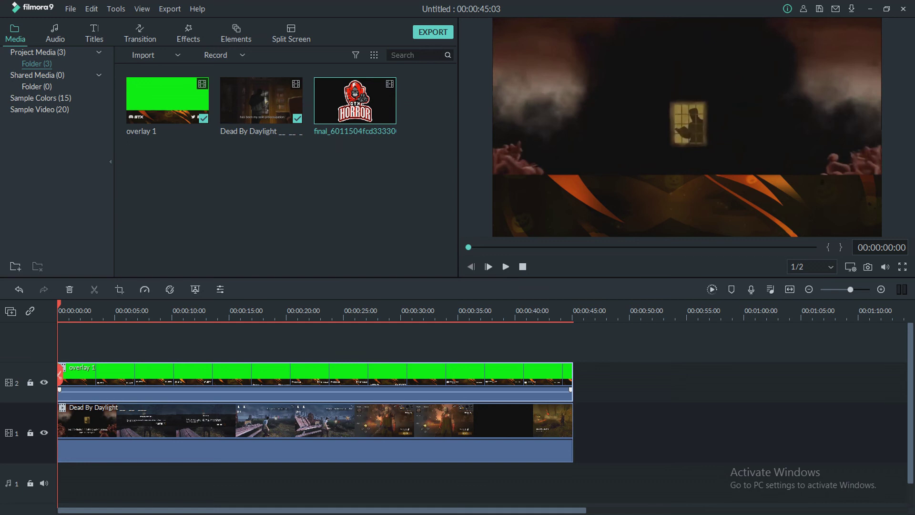
Step: Place the HORROR logo video on a new track 3 above the overlay 1 clip, starting at 00:00:00:00
{"action": "left_click_drag", "start_coordinate": [355, 97], "coordinate": [86, 341]}
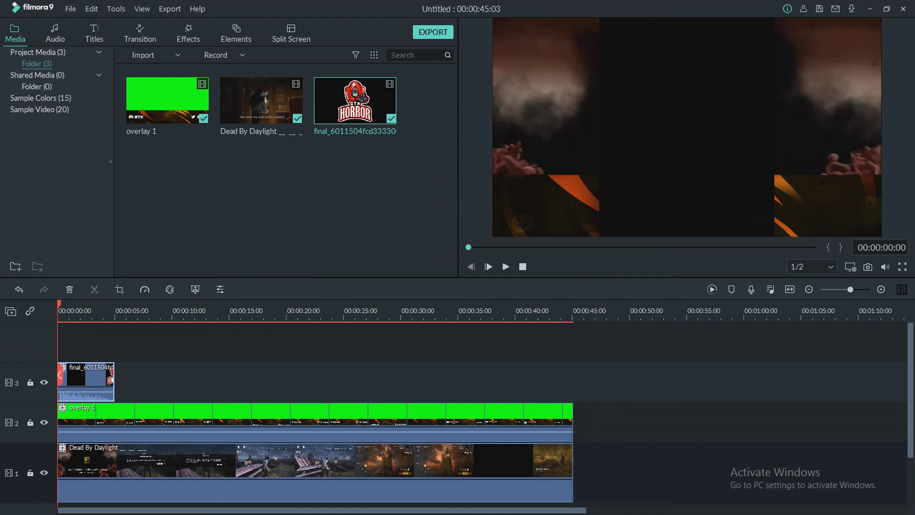
Step: Try the Screen blending mode on the HORROR logo clip on track 3
{"action": "left_click", "coordinate": [219, 289]}
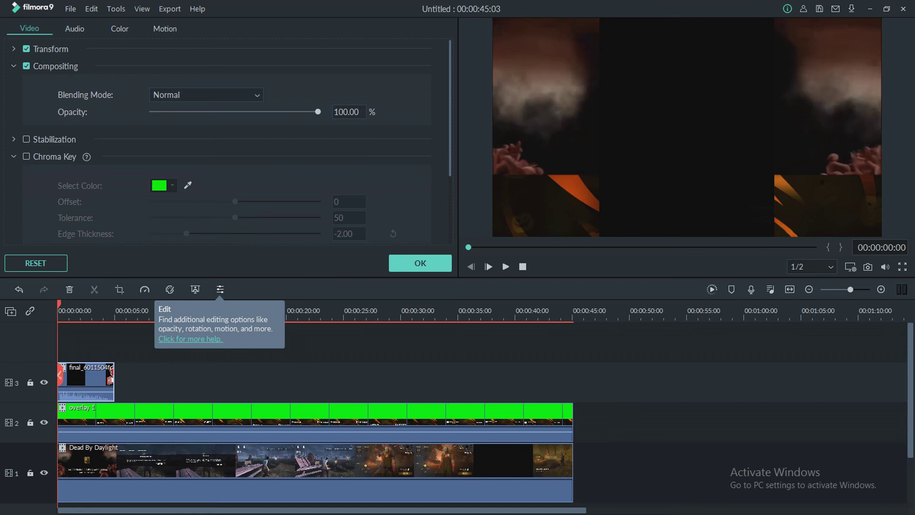
{"action": "left_click", "coordinate": [205, 94]}
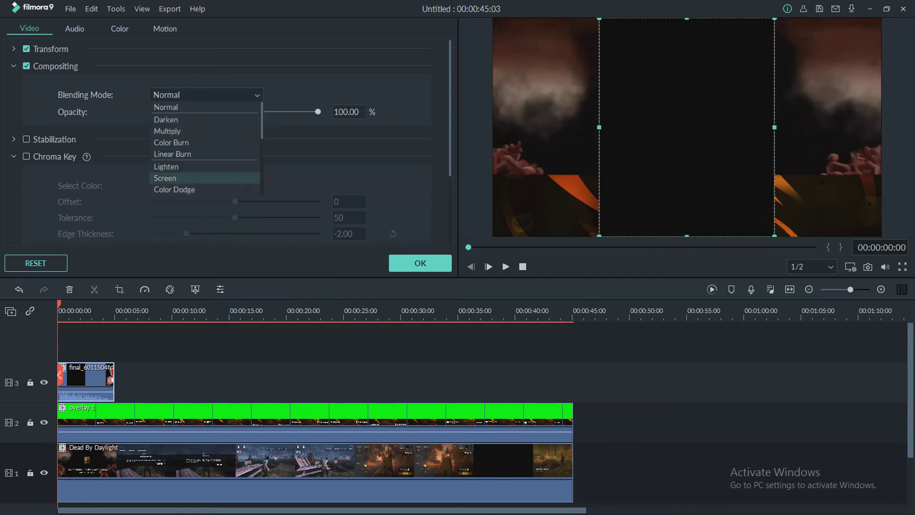
{"action": "left_click", "coordinate": [172, 178]}
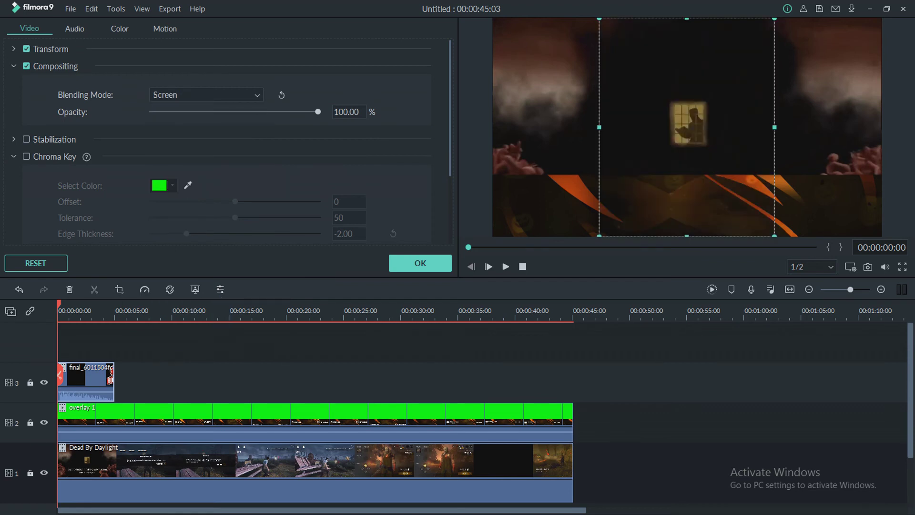
Step: Shrink the HORROR logo to a small size, centre it at the bottom of the frame over the banner, and confirm
{"action": "left_click_drag", "start_coordinate": [686, 95], "coordinate": [686, 222]}
{"action": "left_click_drag", "start_coordinate": [686, 190], "coordinate": [687, 162]}
{"action": "left_click", "coordinate": [76, 375]}
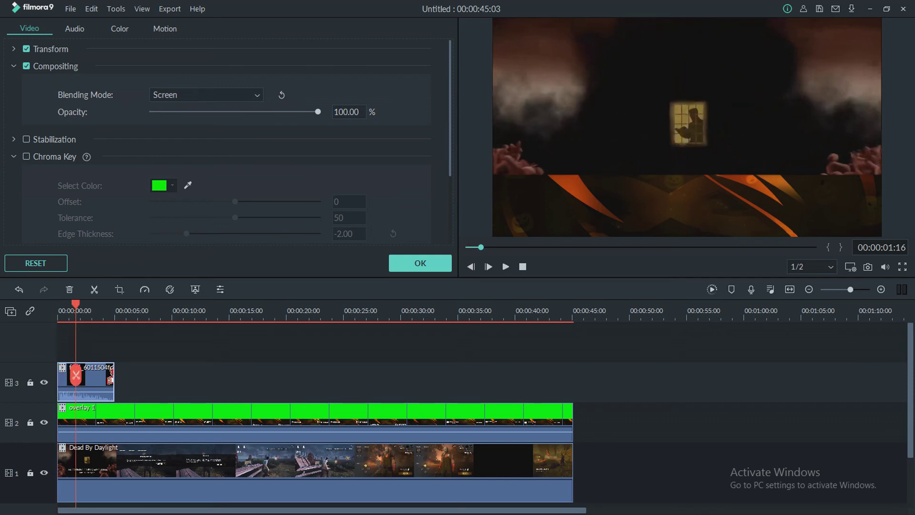
{"action": "left_click_drag", "start_coordinate": [76, 375], "coordinate": [77, 375]}
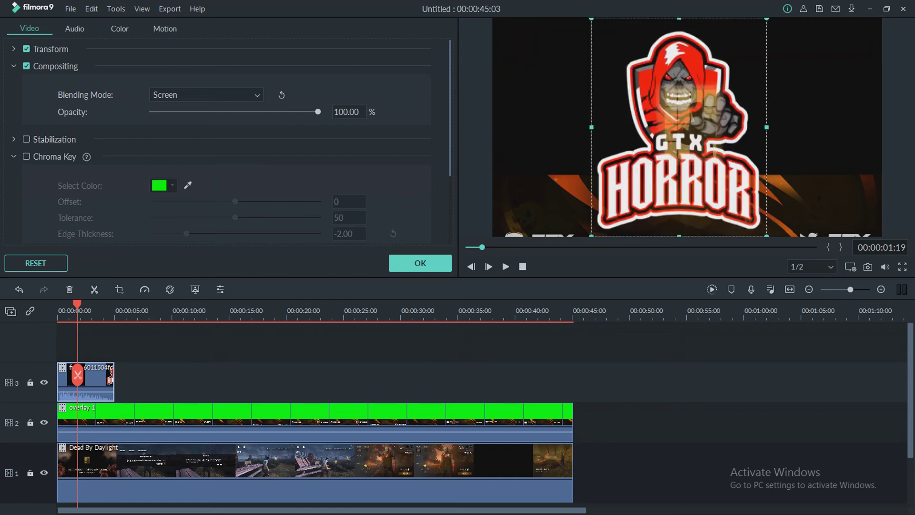
{"action": "left_click_drag", "start_coordinate": [686, 118], "coordinate": [665, 143]}
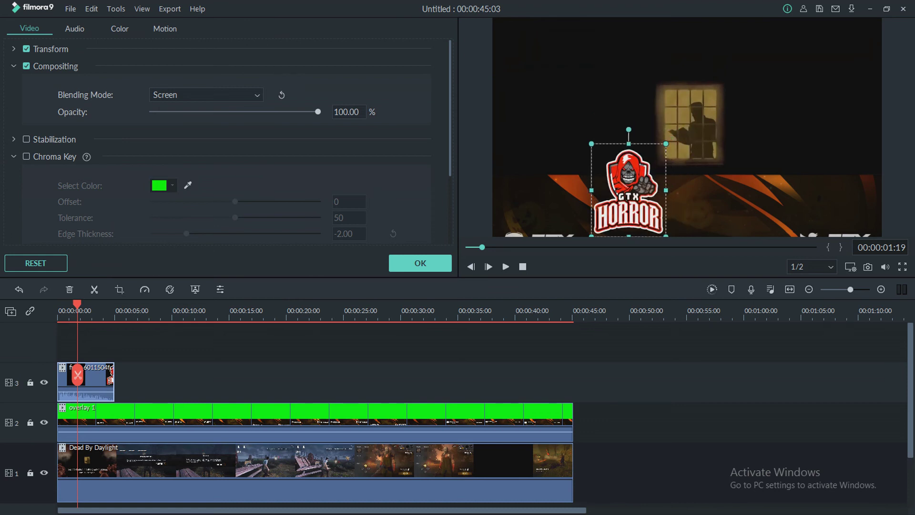
{"action": "left_click_drag", "start_coordinate": [628, 190], "coordinate": [686, 190]}
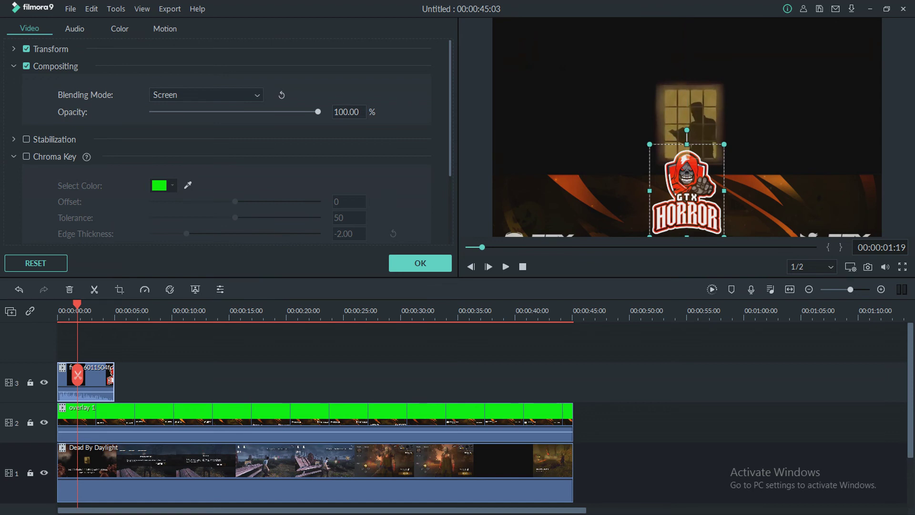
{"action": "left_click_drag", "start_coordinate": [723, 144], "coordinate": [721, 148]}
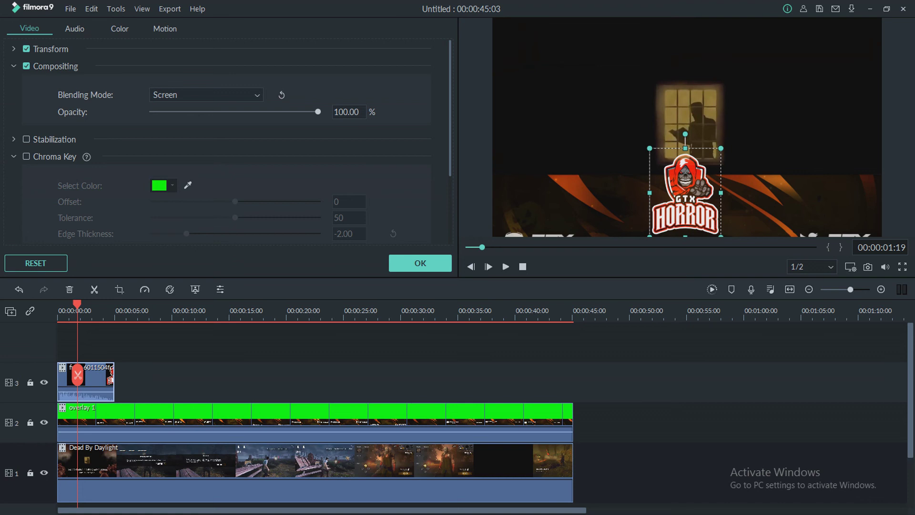
{"action": "left_click_drag", "start_coordinate": [684, 193], "coordinate": [679, 192]}
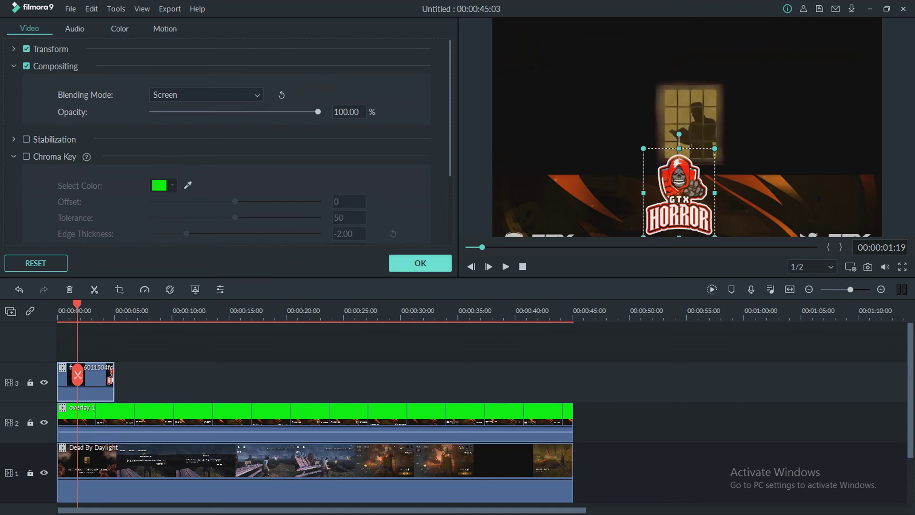
{"action": "left_click", "coordinate": [420, 263]}
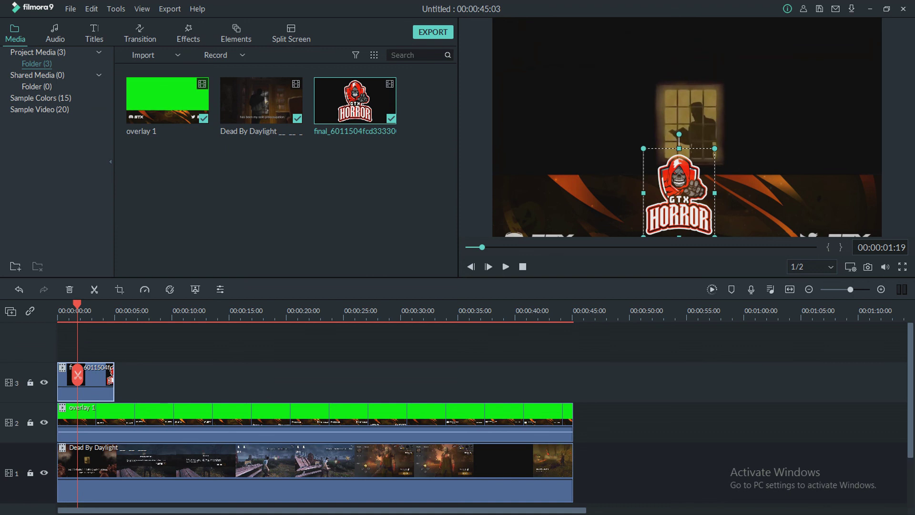
Step: Set the HORROR logo clip's blending mode to Lighten and confirm
{"action": "key", "text": "alt+e"}
{"action": "left_click", "coordinate": [205, 95]}
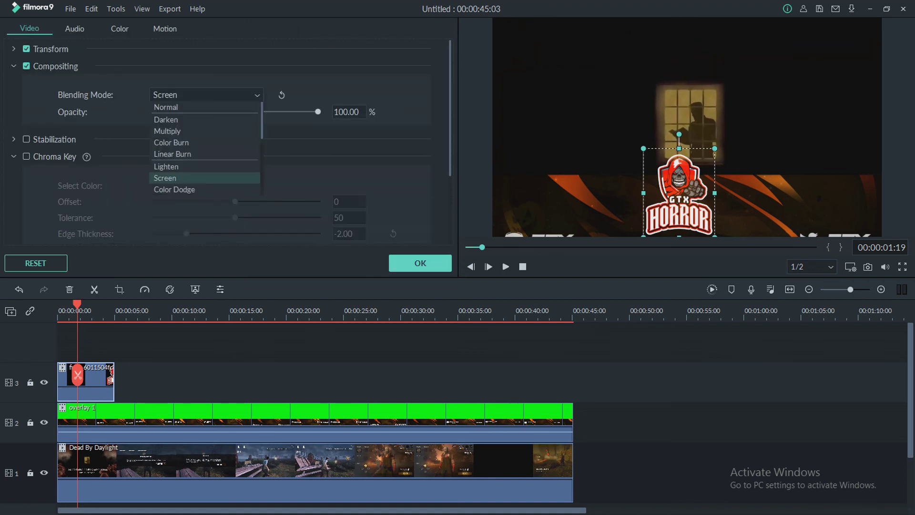
{"action": "left_click", "coordinate": [190, 165]}
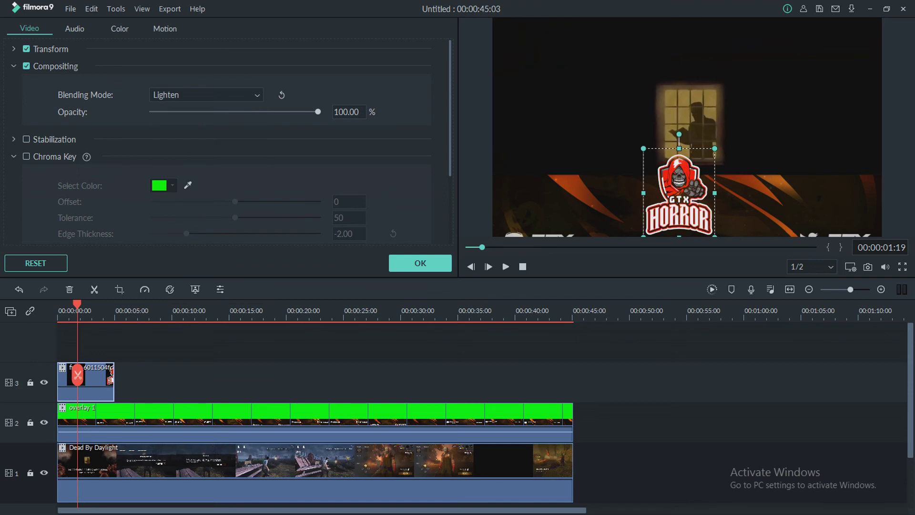
{"action": "left_click", "coordinate": [420, 262]}
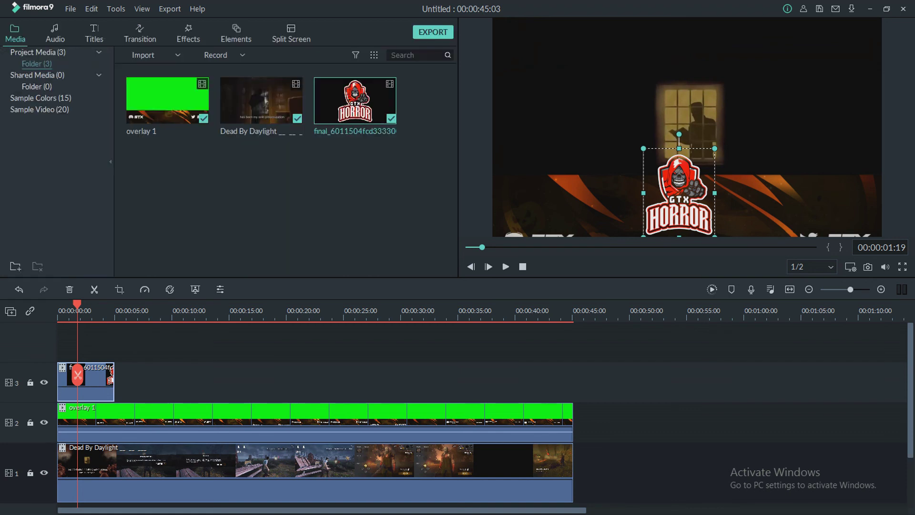
Step: Fill track 3 with shortened copies of the HORROR logo clip showing the full logo, laid end to end up to 00:00:43:11
{"action": "left_click_drag", "start_coordinate": [77, 375], "coordinate": [88, 375]}
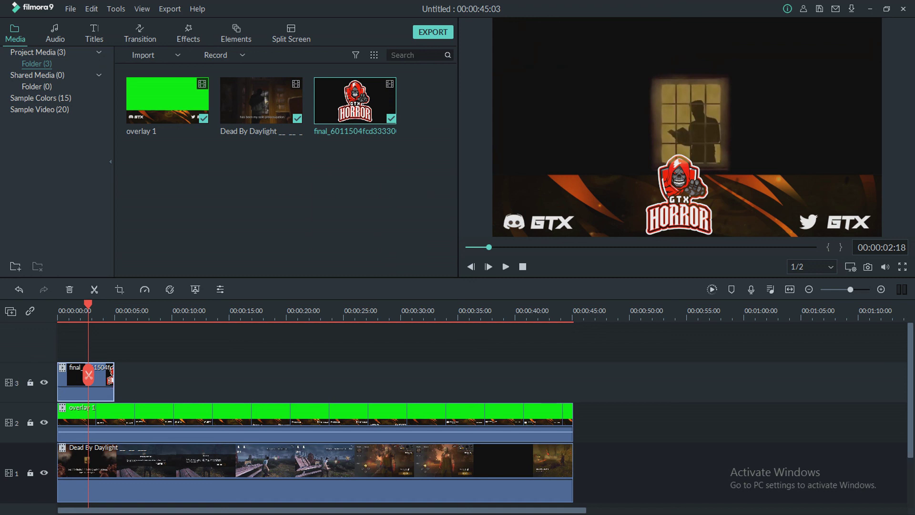
{"action": "left_click_drag", "start_coordinate": [89, 375], "coordinate": [573, 375]}
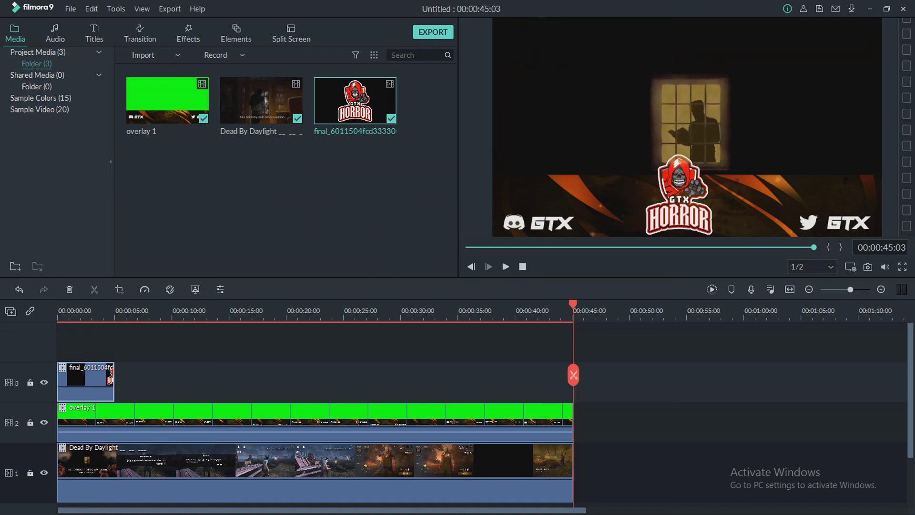
{"action": "key", "text": "ctrl+v"}
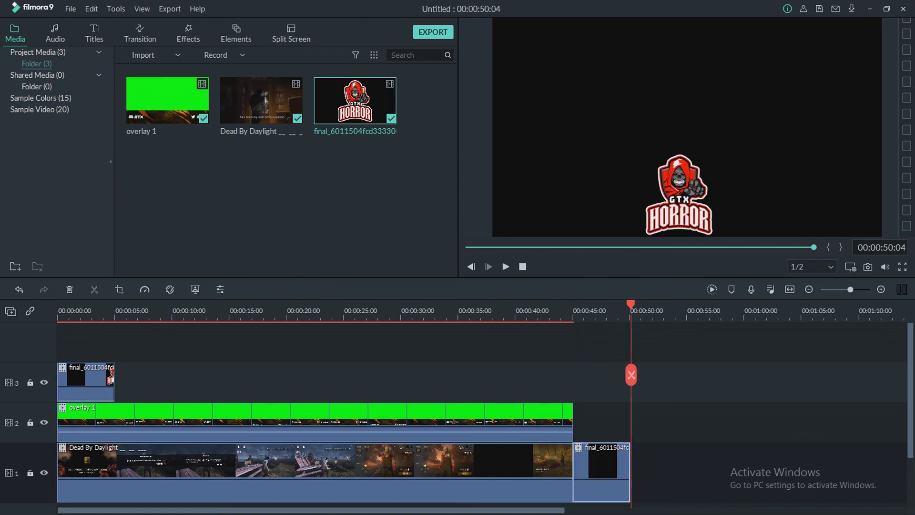
{"action": "key", "text": "shift+i"}
{"action": "left_click_drag", "start_coordinate": [602, 460], "coordinate": [601, 381]}
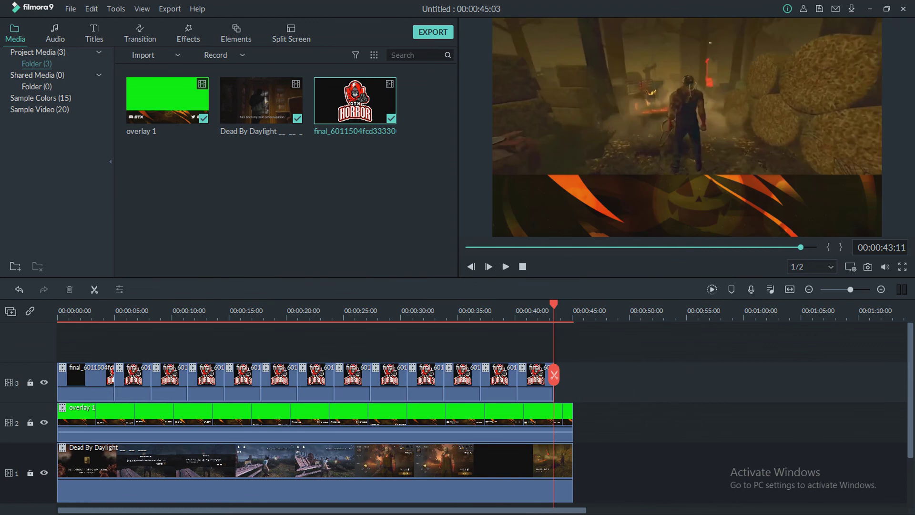
Step: Add one more logo copy at the end of track 3, trimmed to end with the overlay 1 clip at 00:00:45:03
{"action": "left_click", "coordinate": [598, 311]}
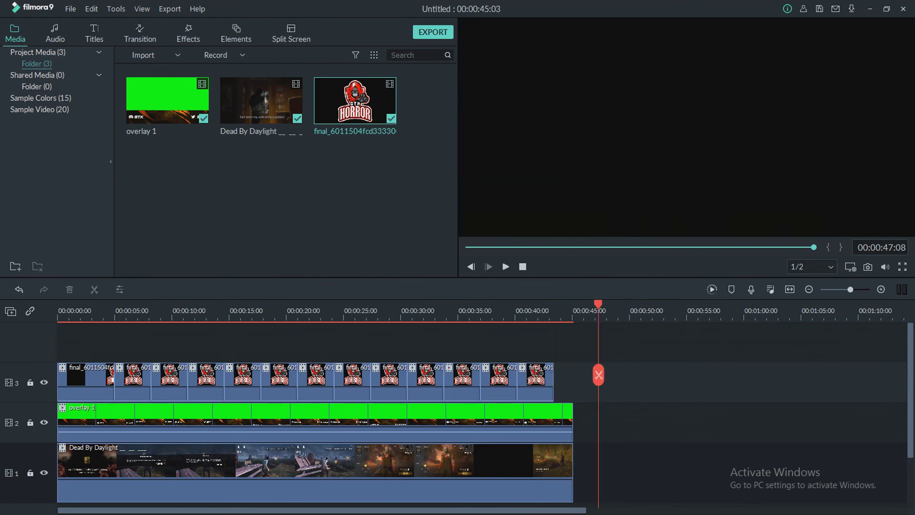
{"action": "key", "text": "ctrl+v"}
{"action": "left_click_drag", "start_coordinate": [616, 470], "coordinate": [572, 381]}
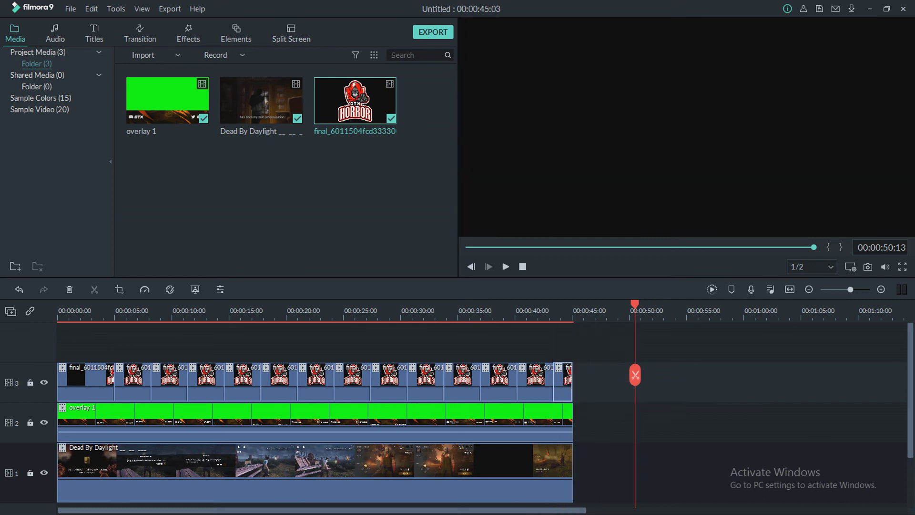
Step: Play the composition from the start in full screen to check the logo and banner overlay over the gameplay
{"action": "key", "text": "Home"}
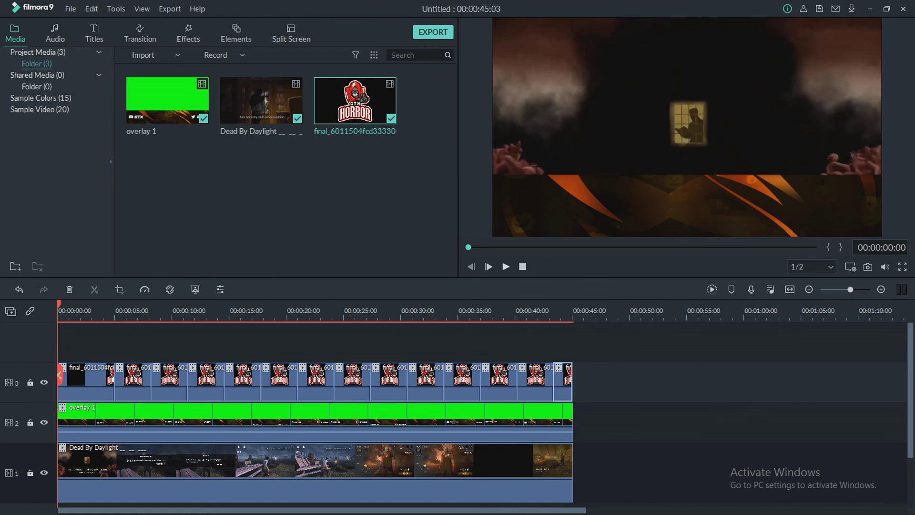
{"action": "key", "text": "space"}
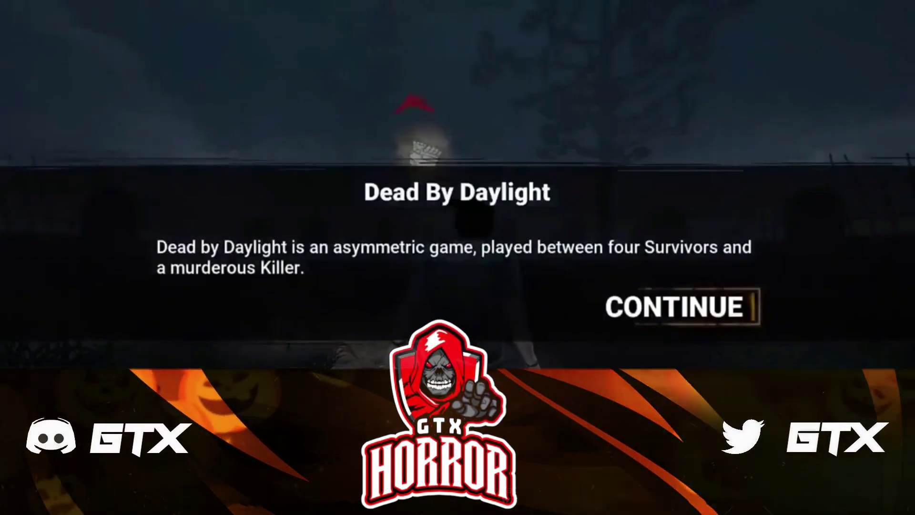
{"action": "key", "text": "space"}
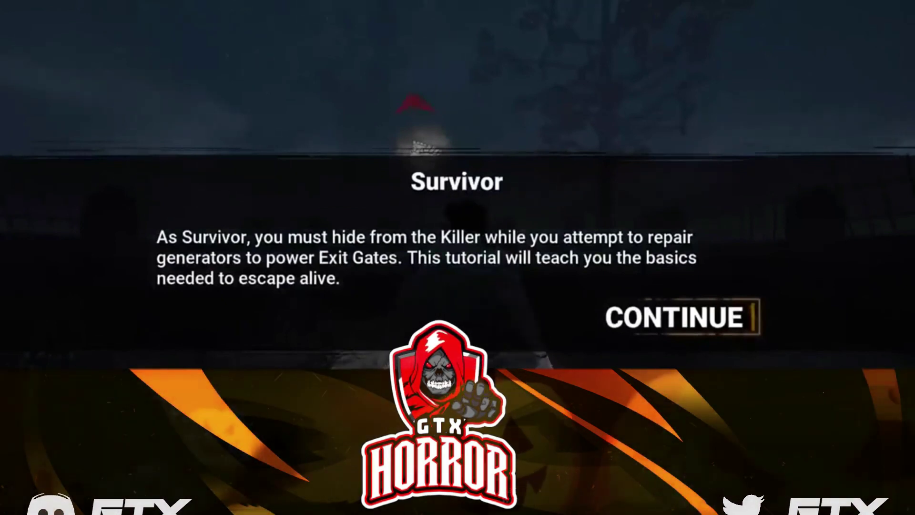
{"action": "key", "text": "Return"}
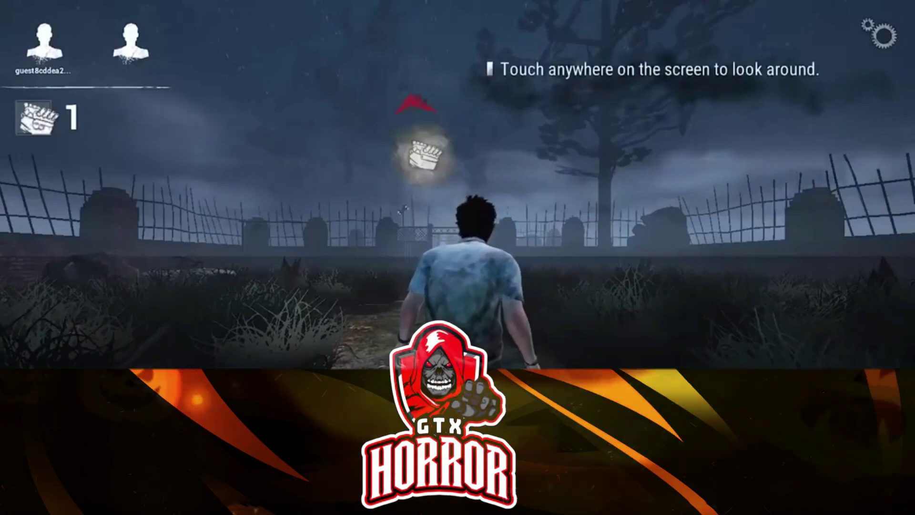